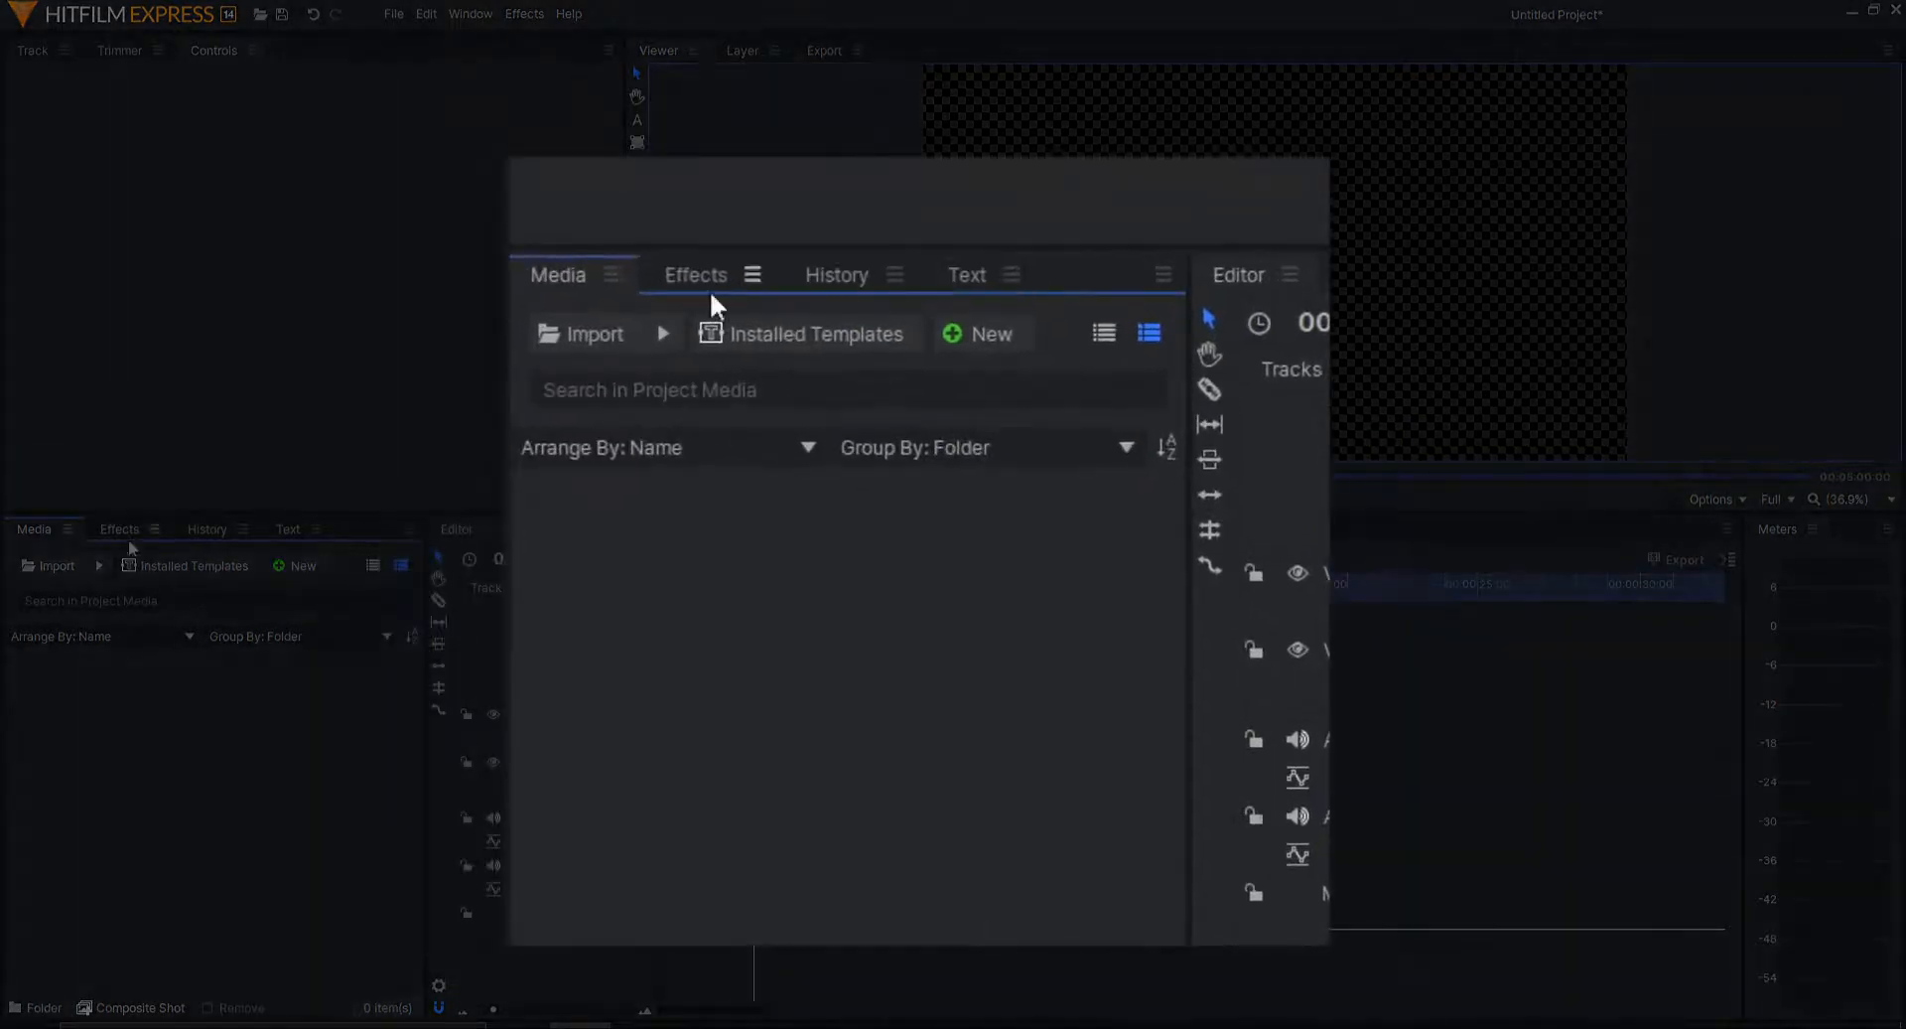
# Import the GUITAR folder from STOPMOTION on Local Disk (E:) as an image sequence.
pyautogui.click(660, 334)
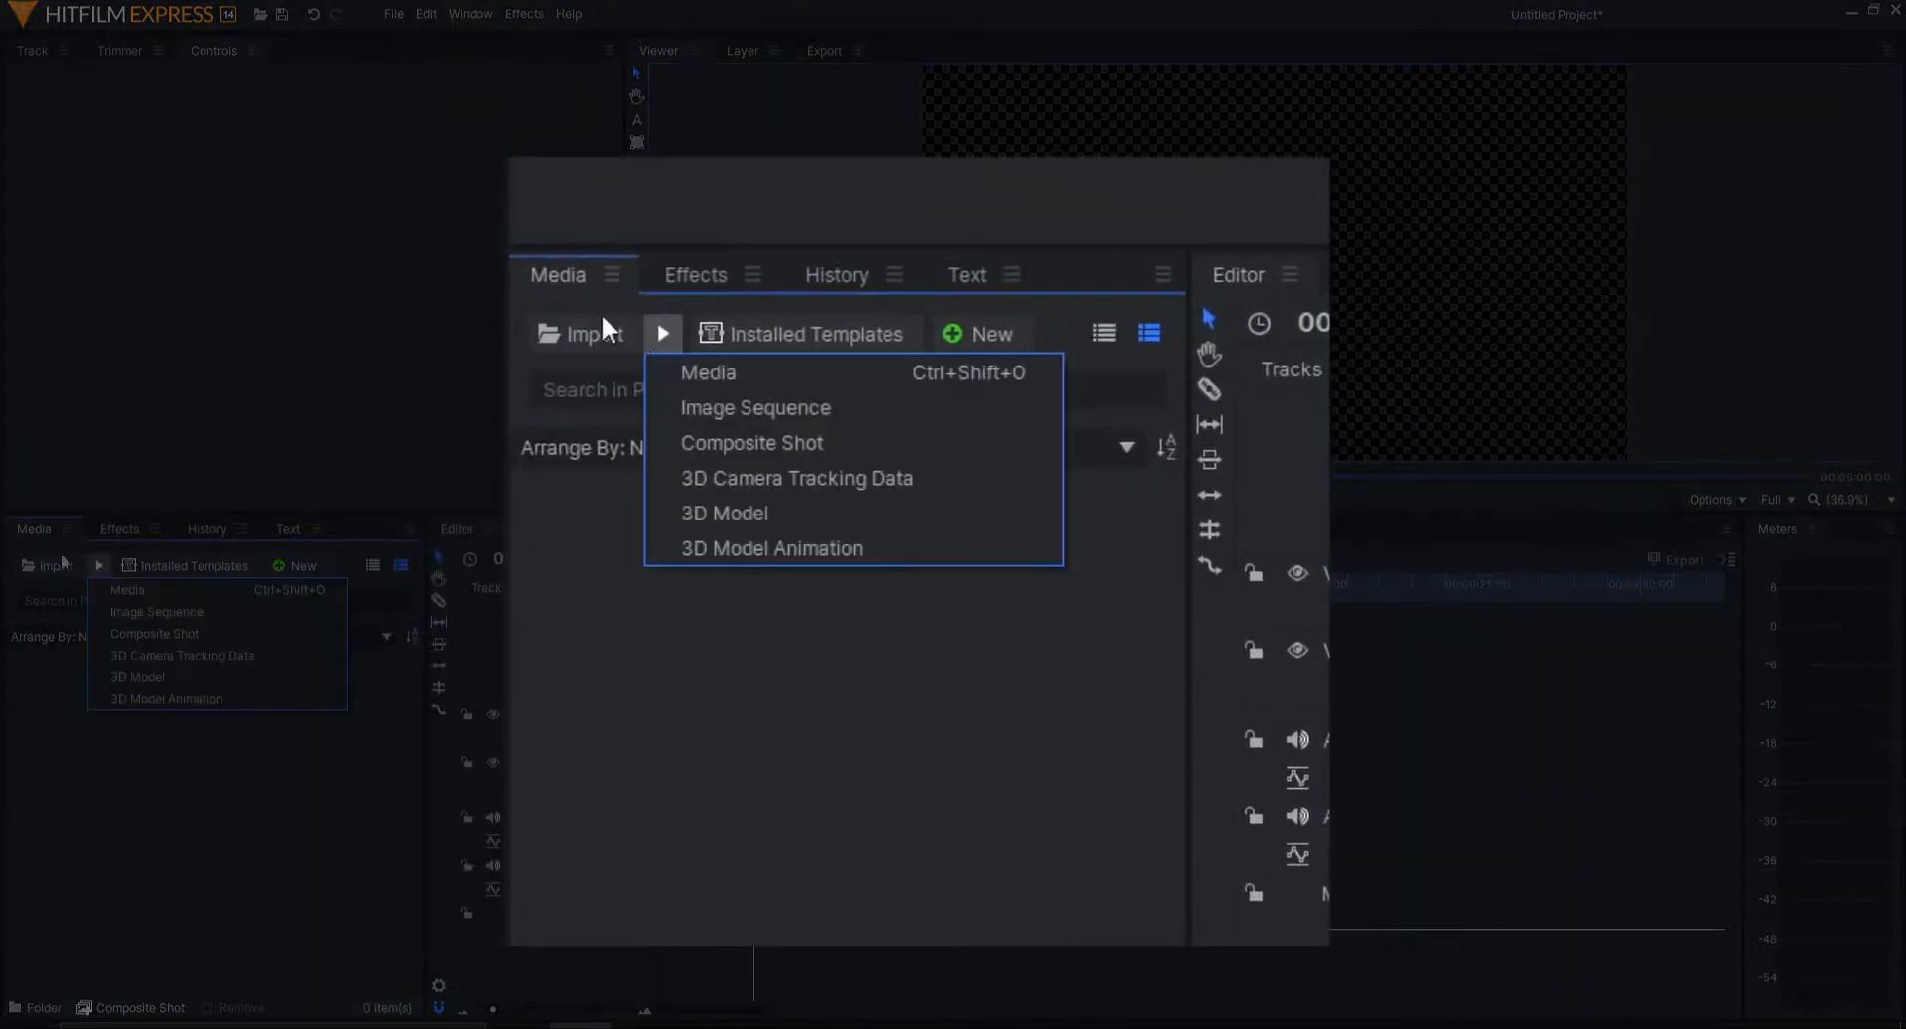
pyautogui.click(663, 336)
pyautogui.click(662, 336)
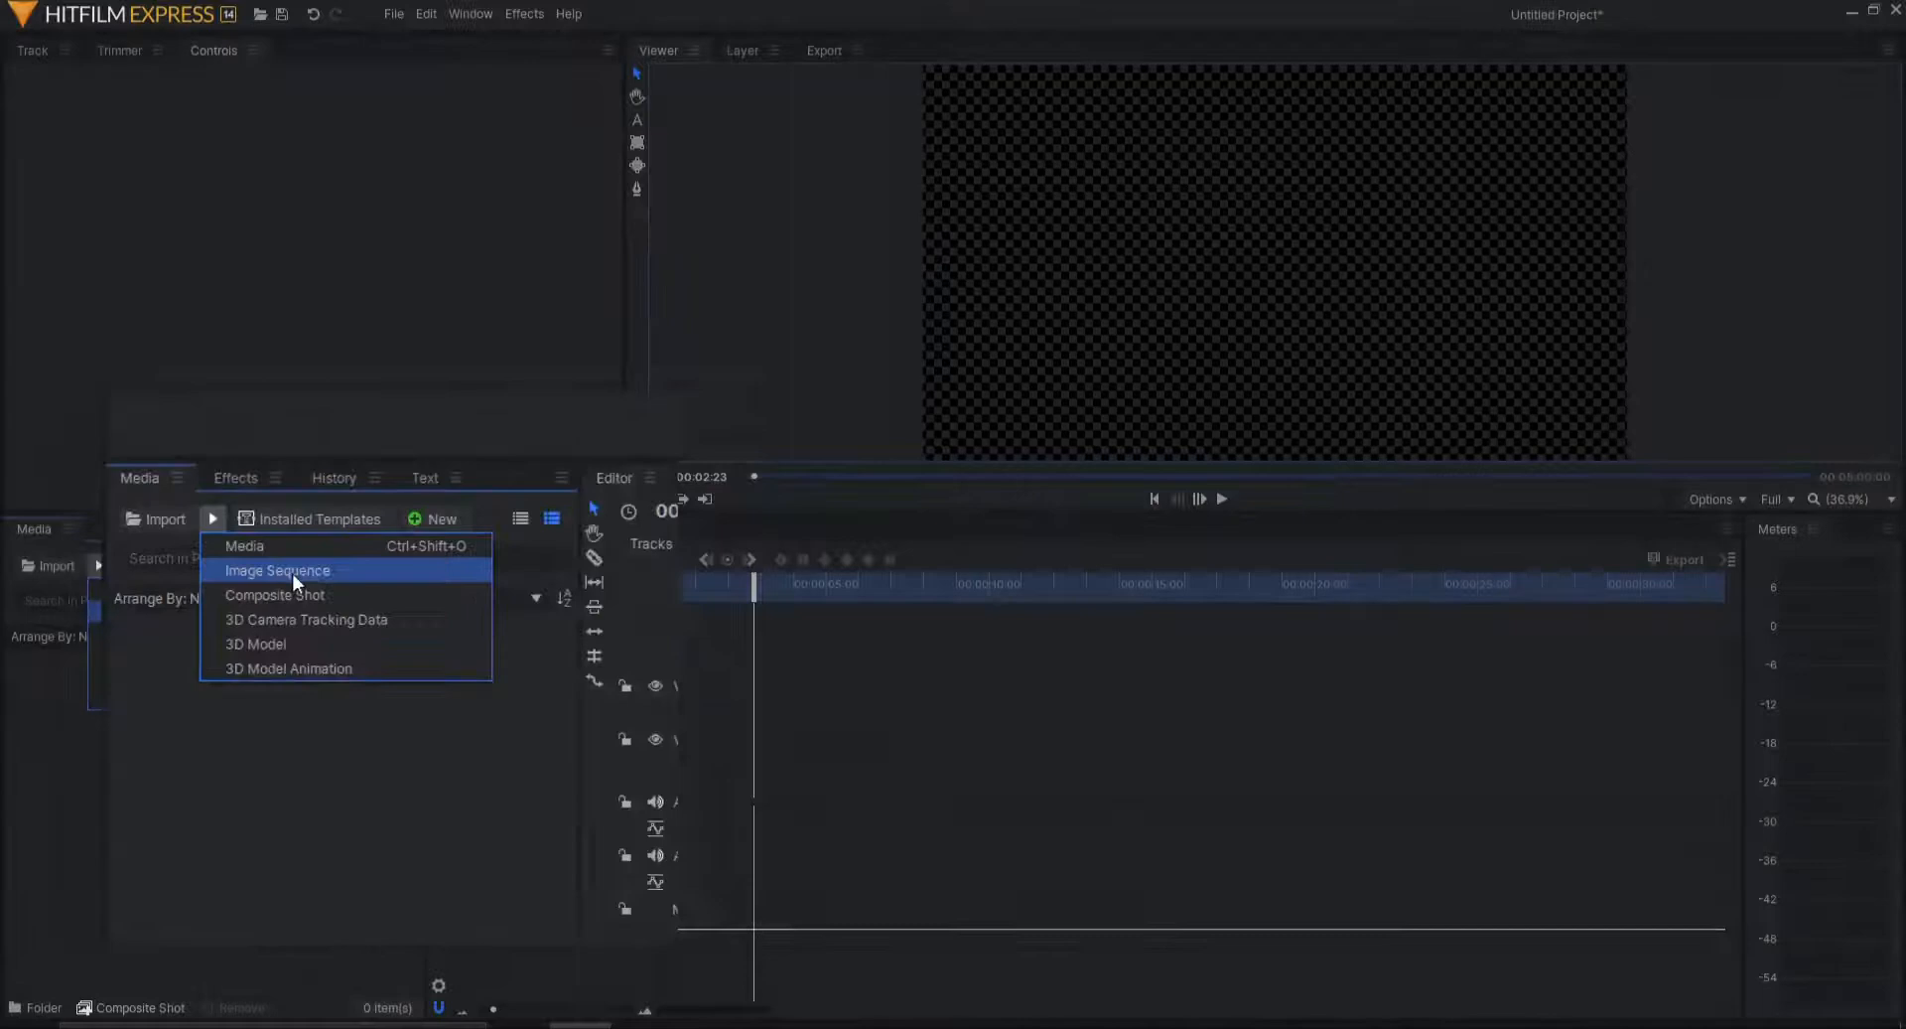
pyautogui.click(171, 613)
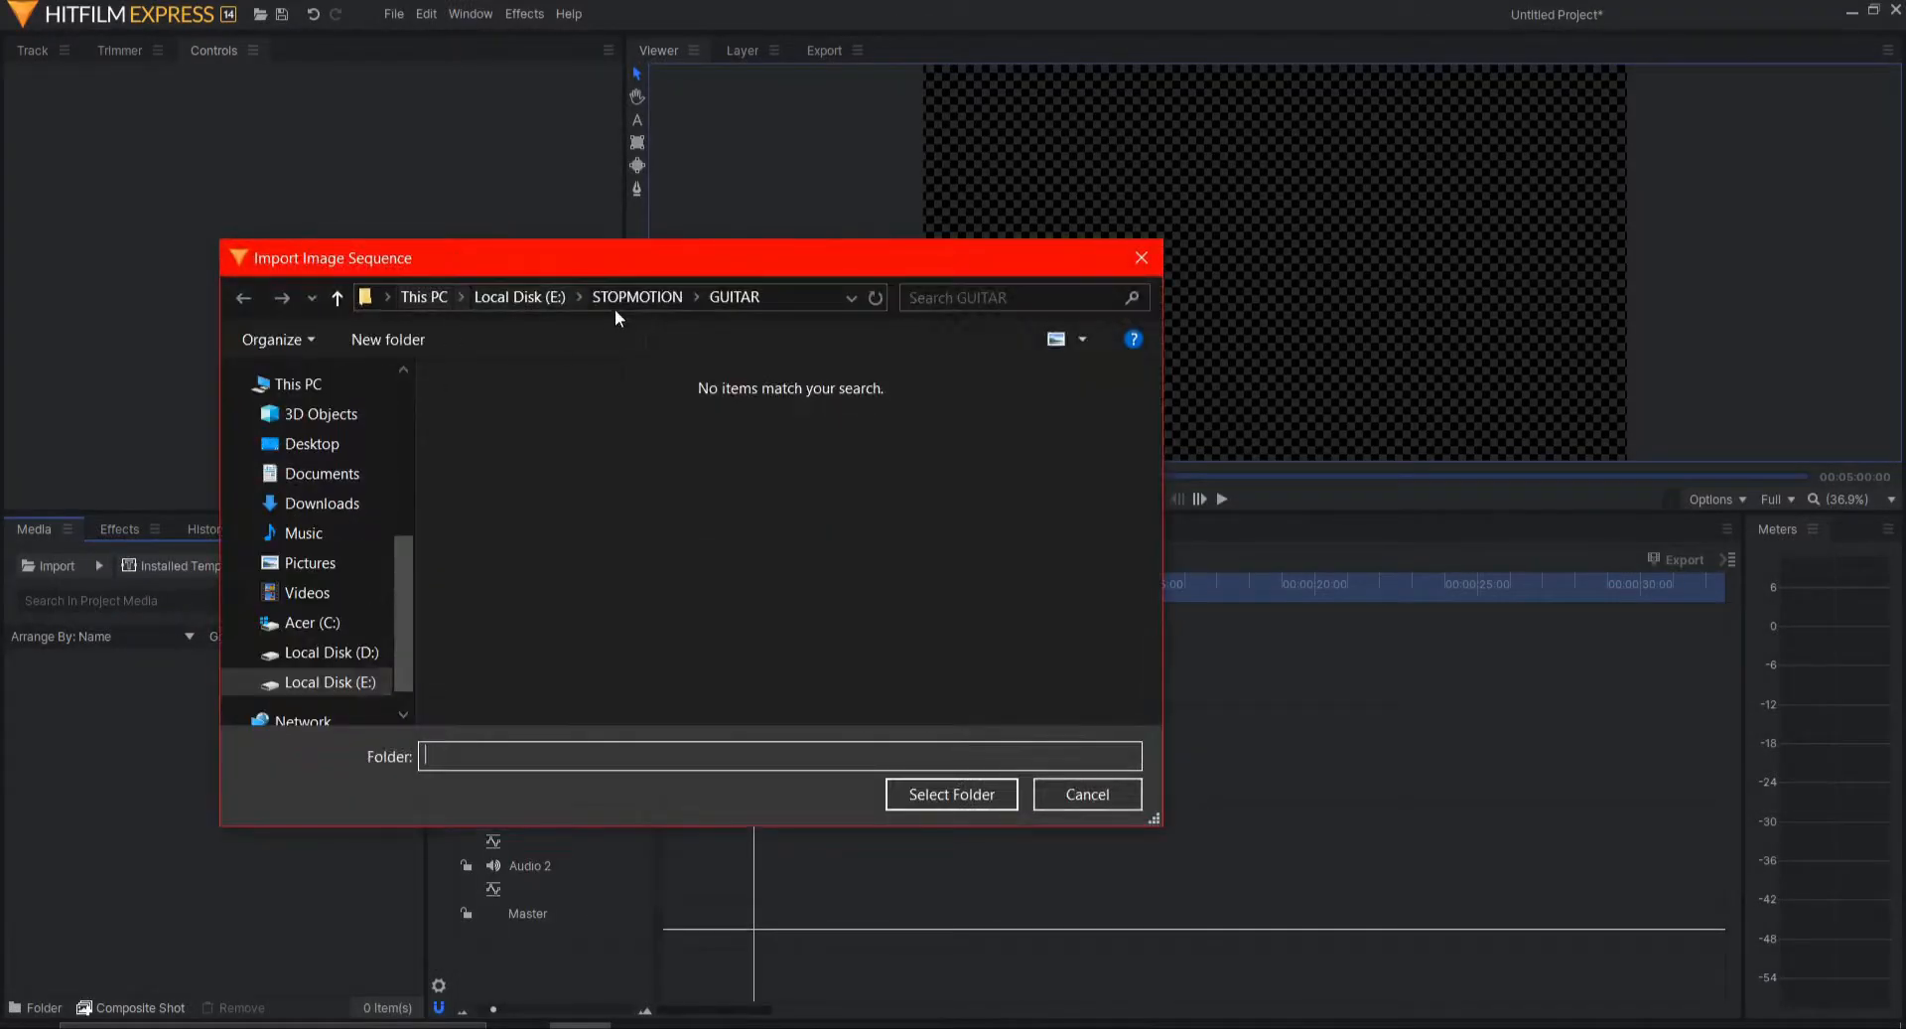
pyautogui.click(621, 302)
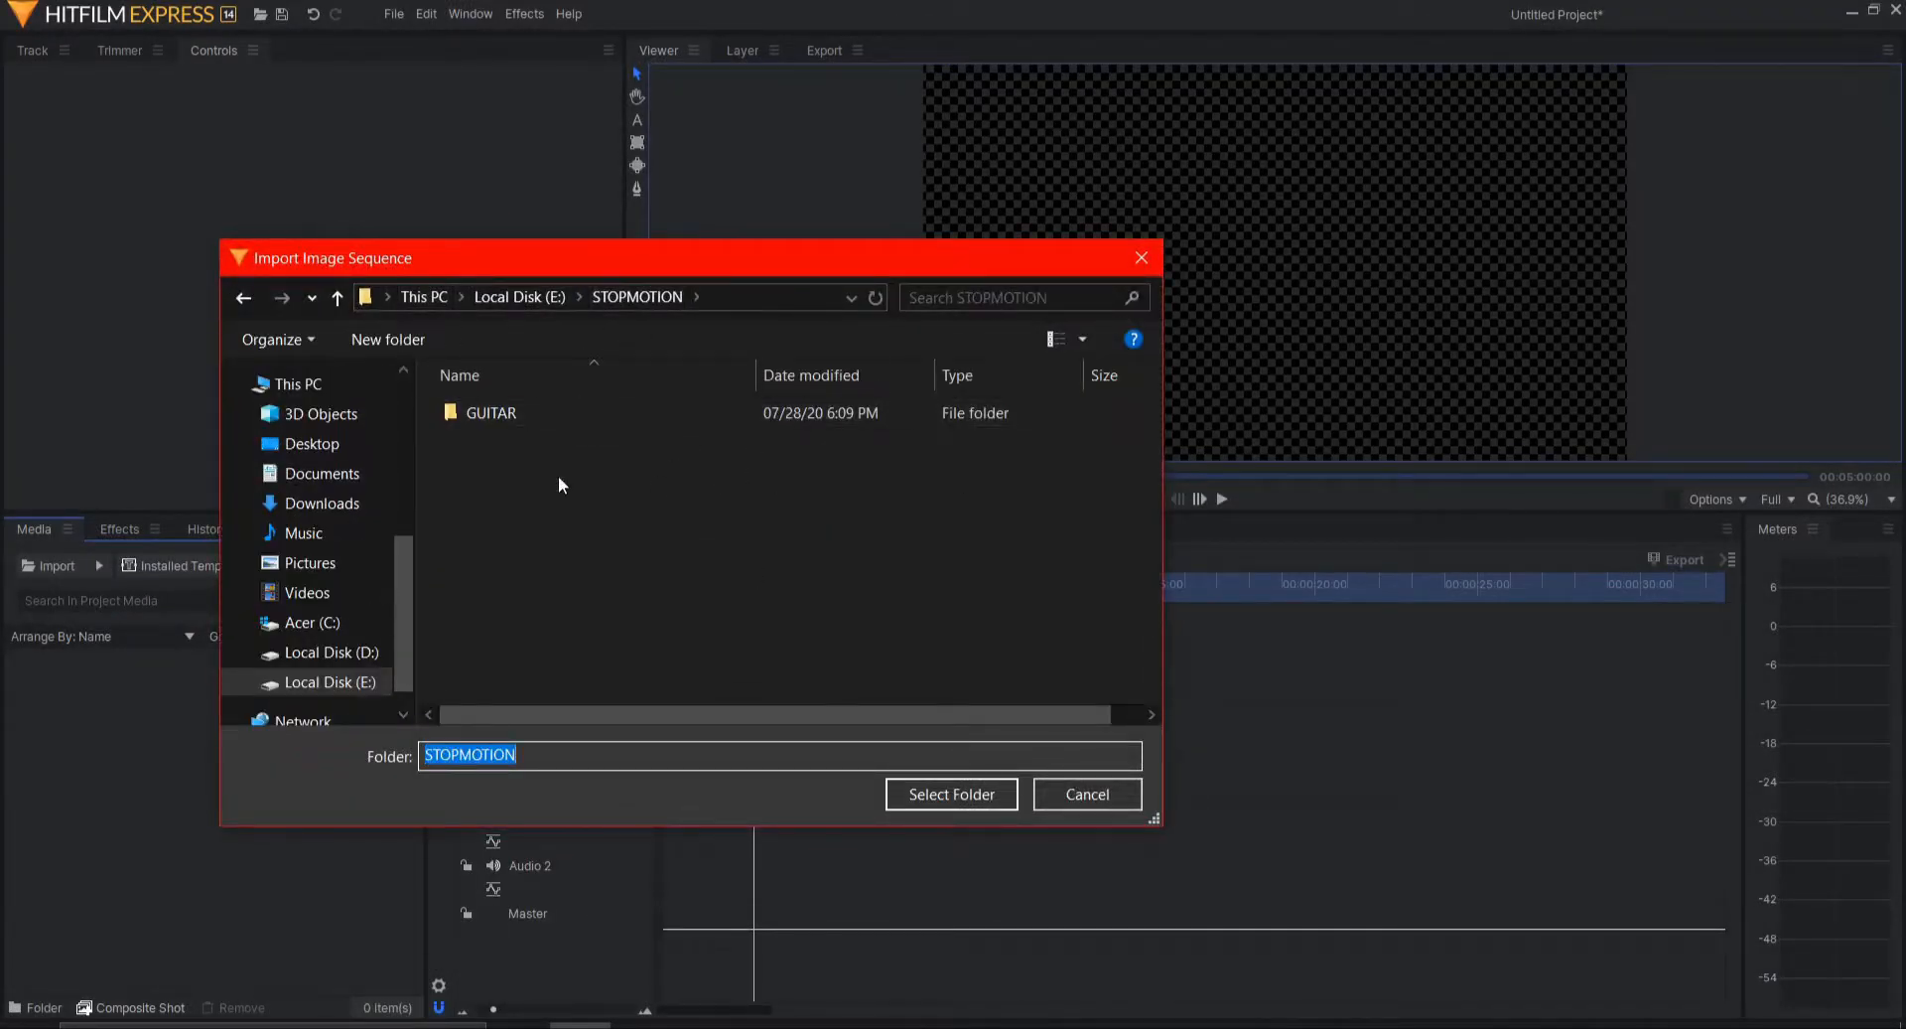
pyautogui.click(514, 421)
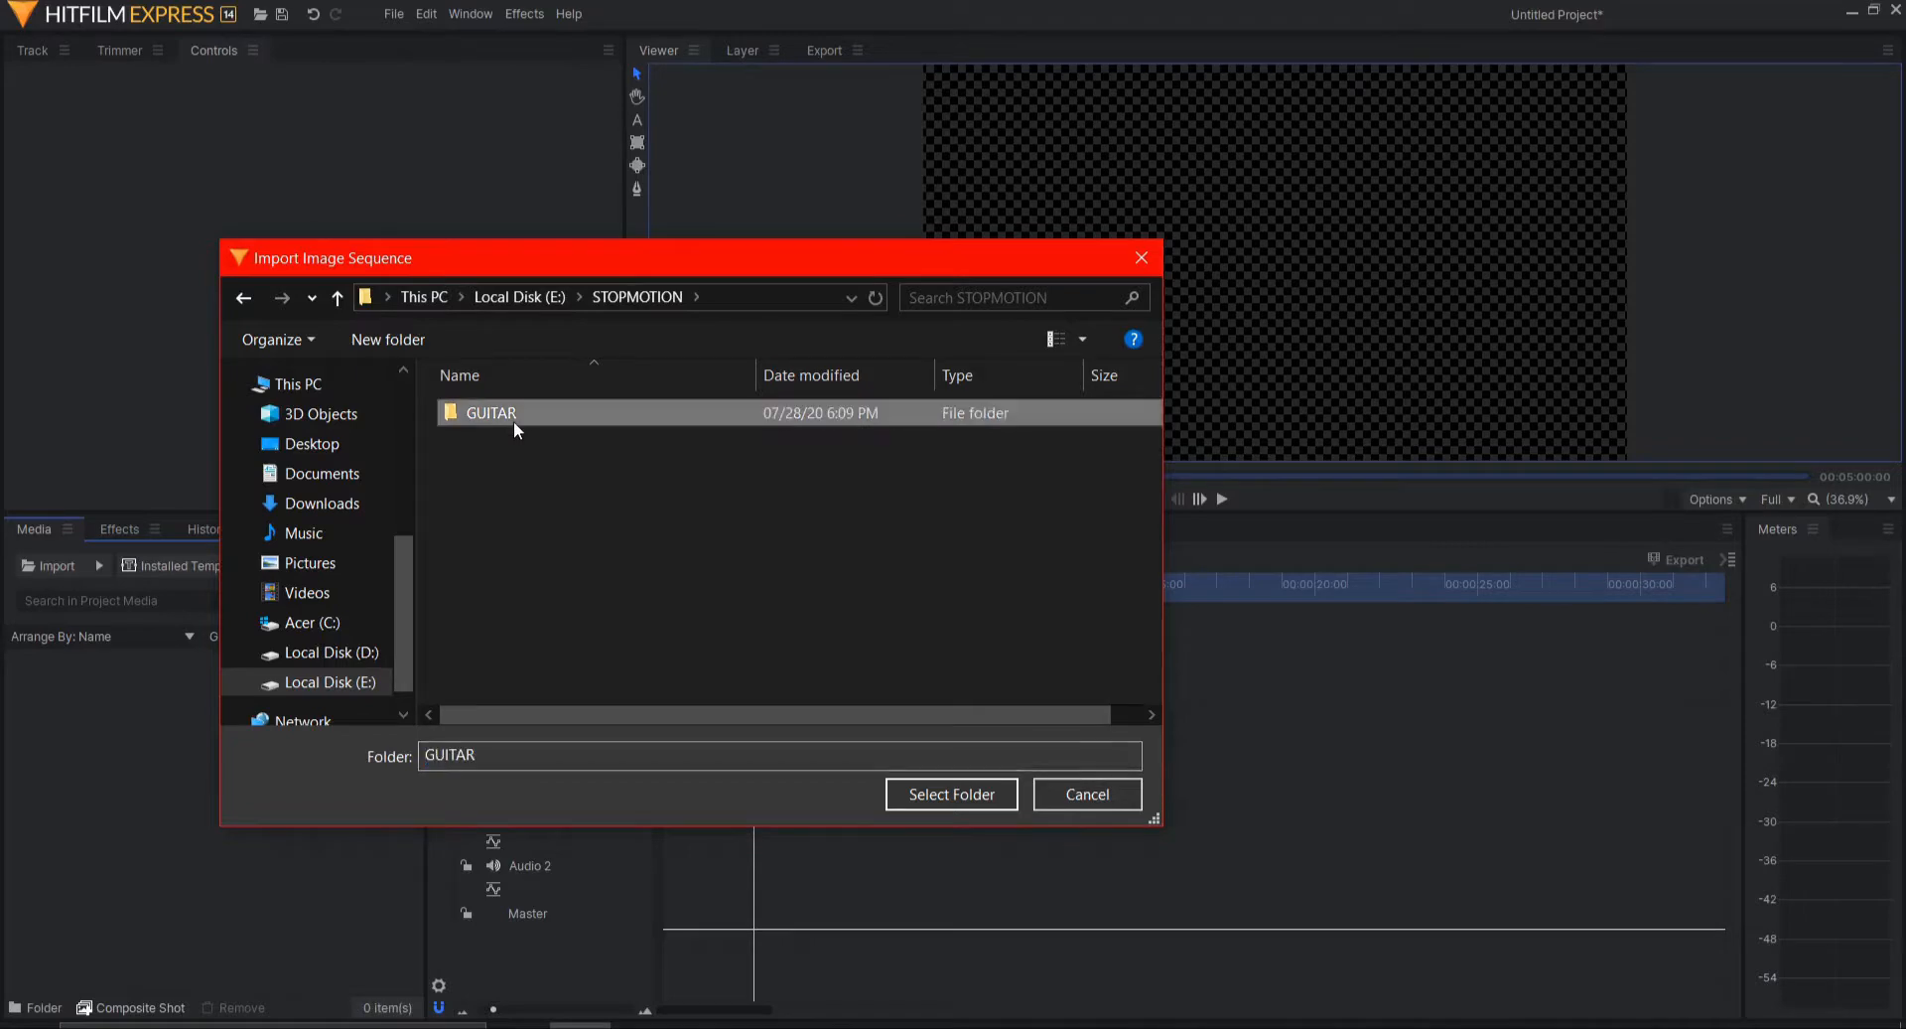
pyautogui.click(955, 801)
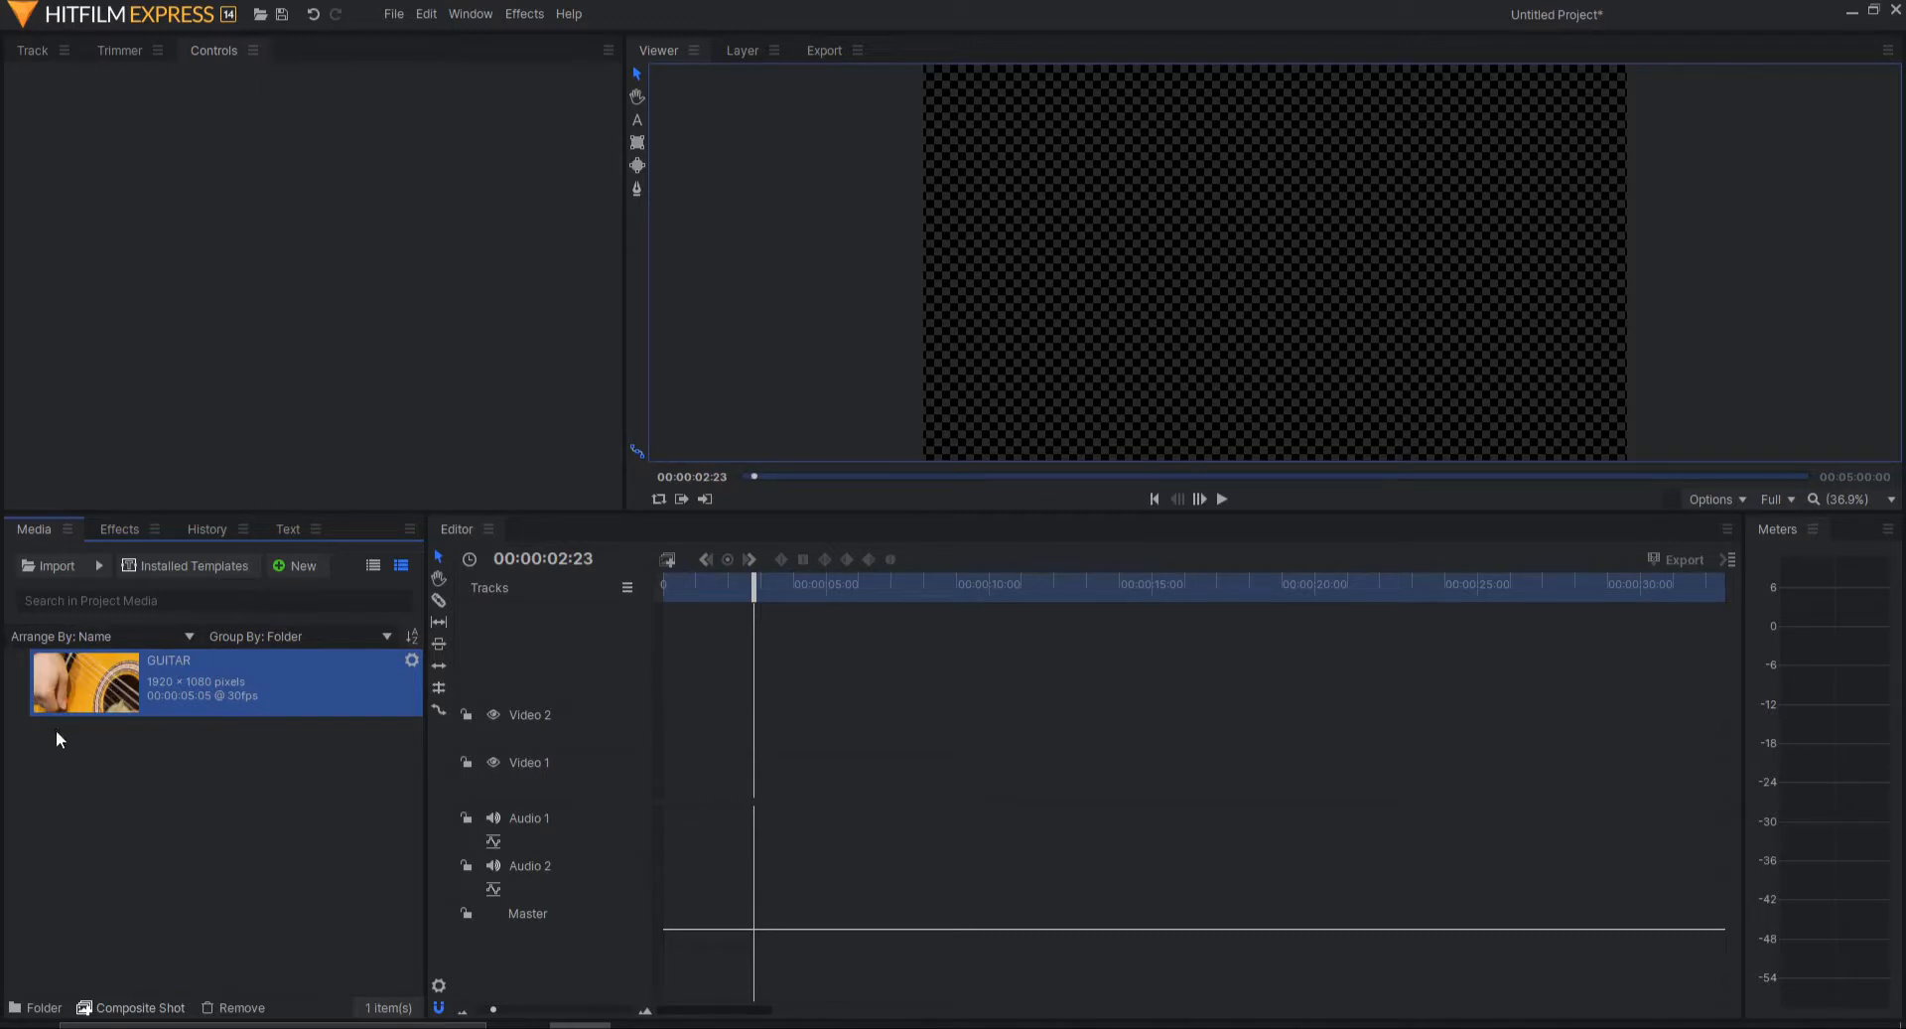
# Place the GUITAR sequence at the start of the Video 1 track and play it back from the beginning.
pyautogui.moveTo(57, 701); pyautogui.dragTo(669, 776)
pyautogui.press('Home')
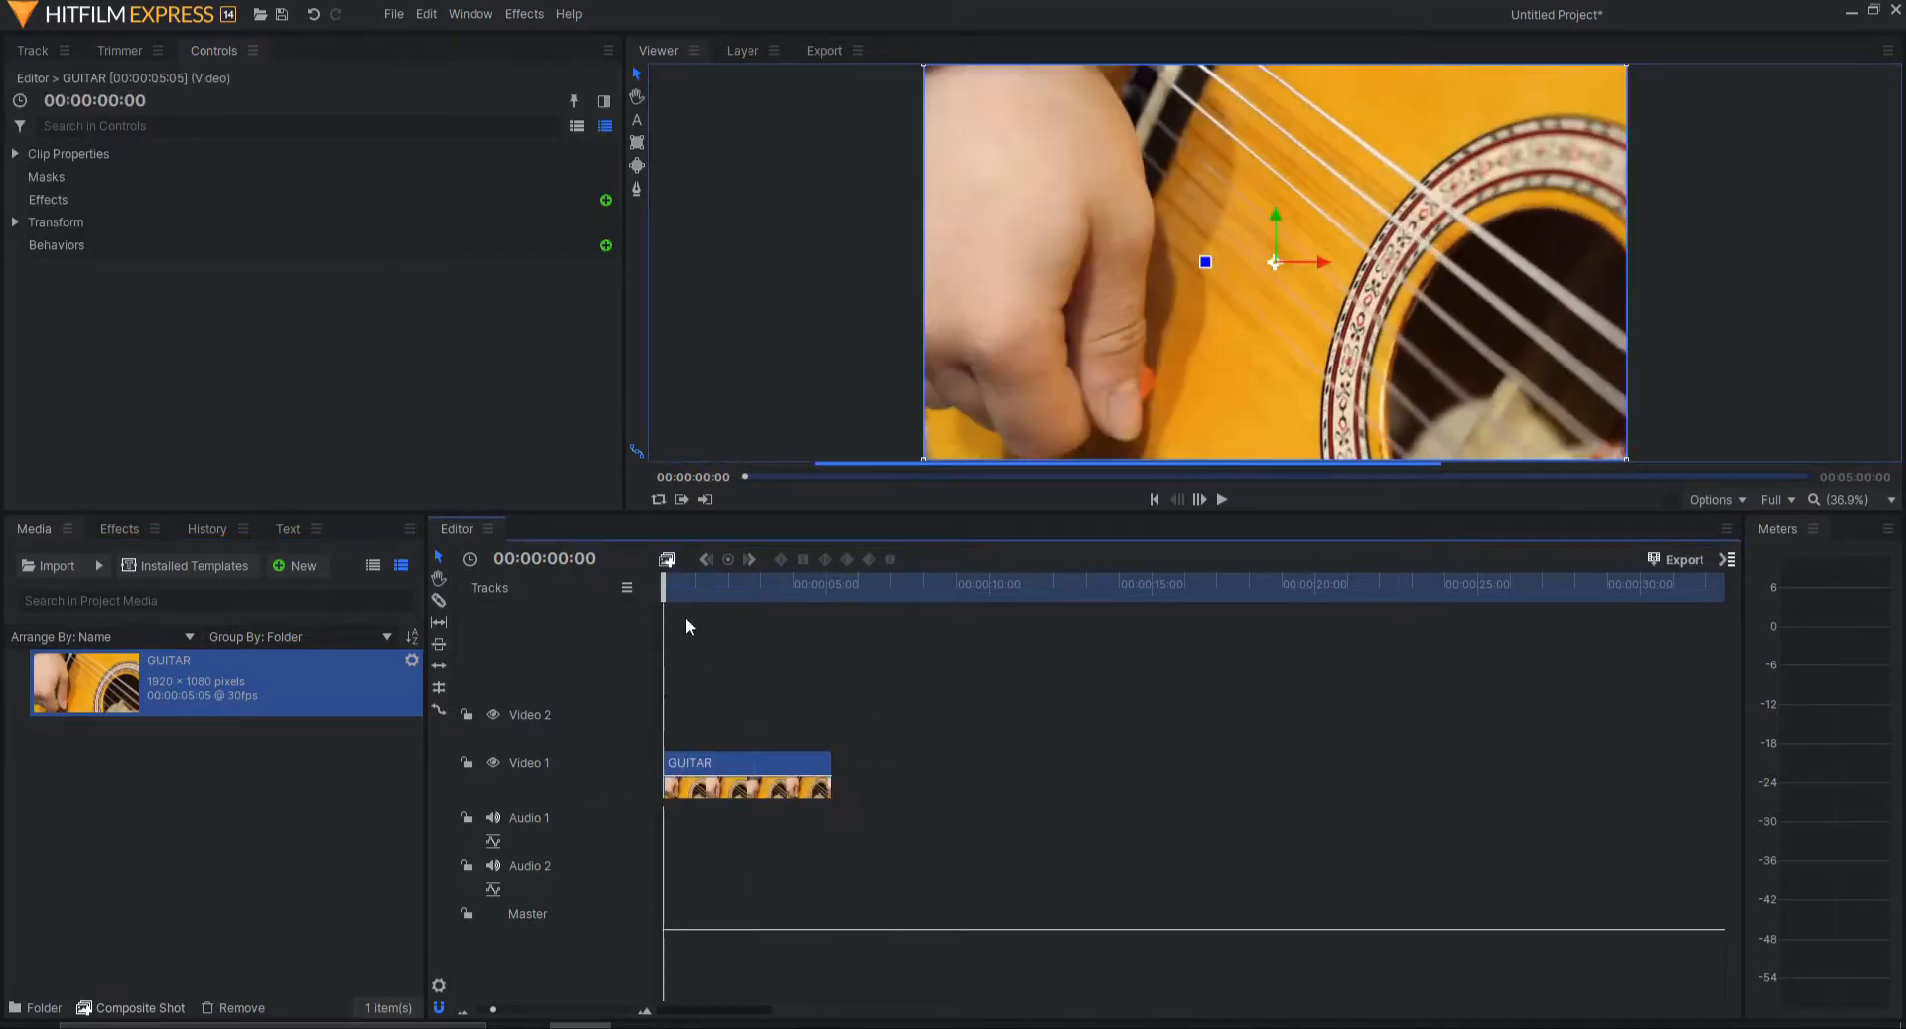
pyautogui.press('space')
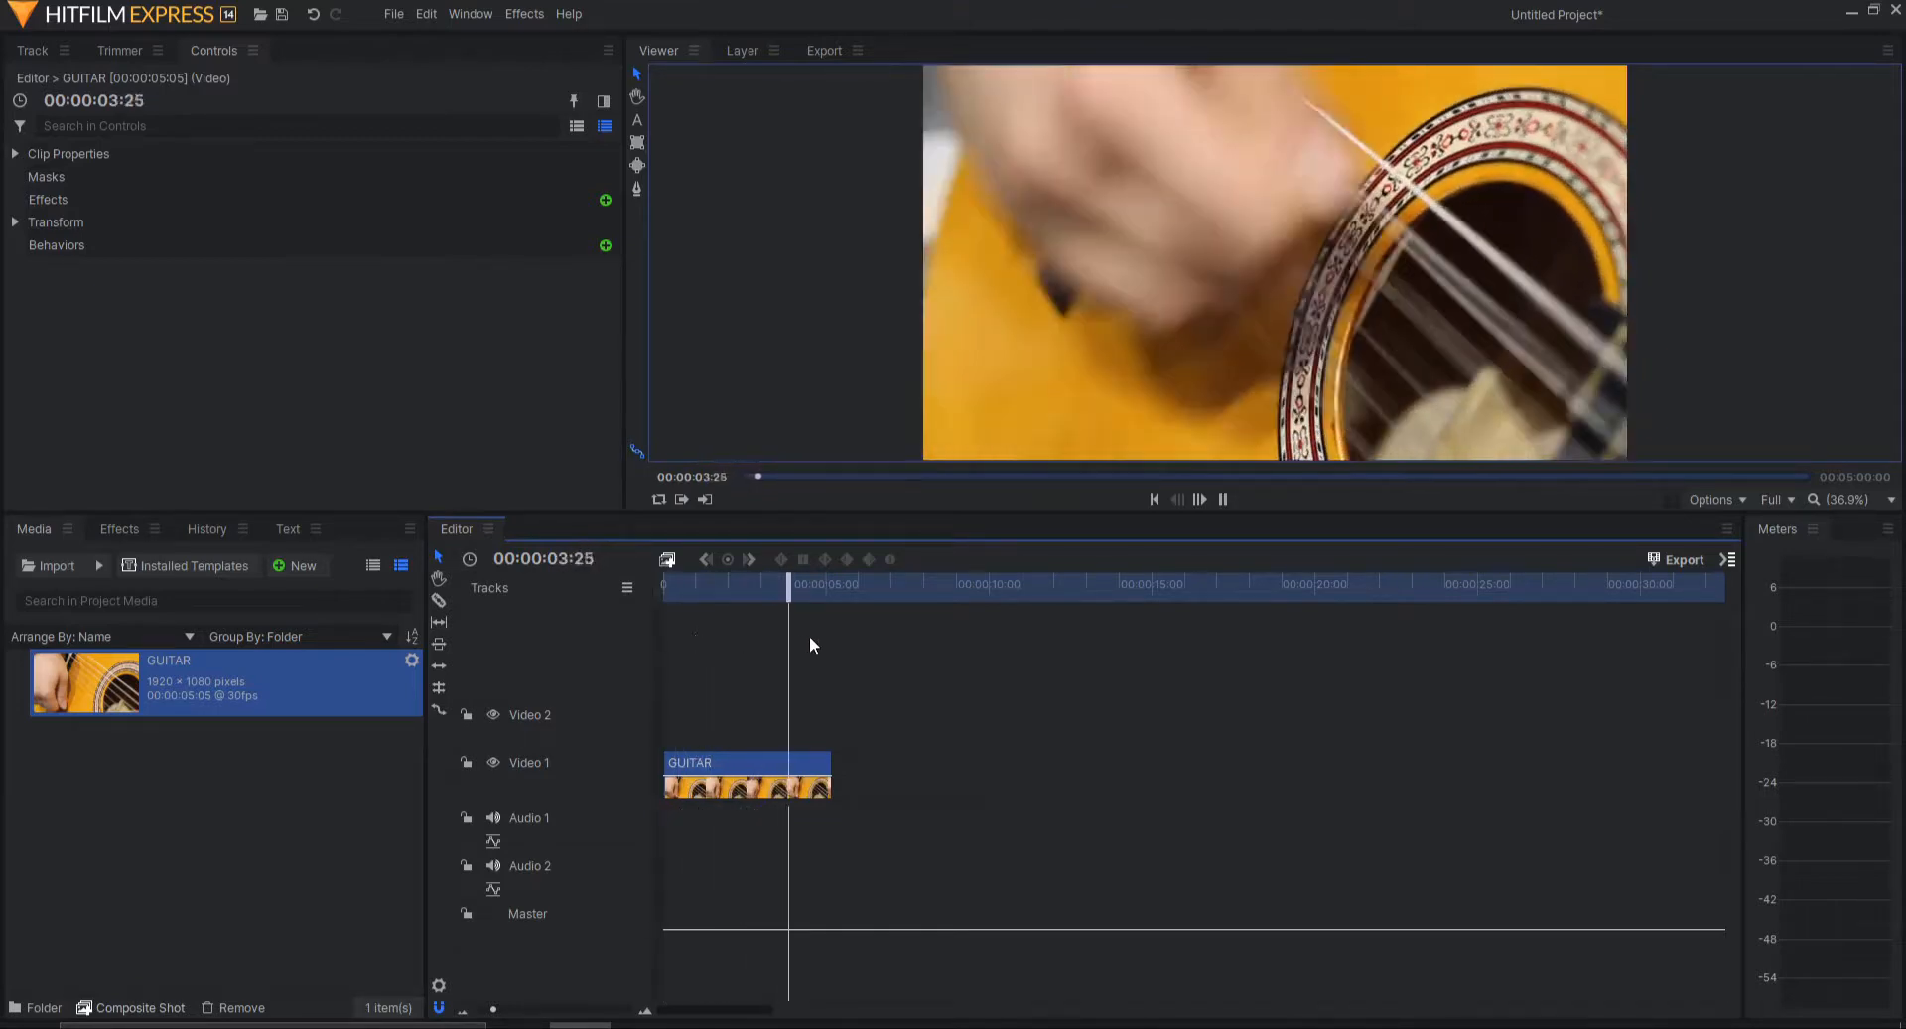
pyautogui.press('space')
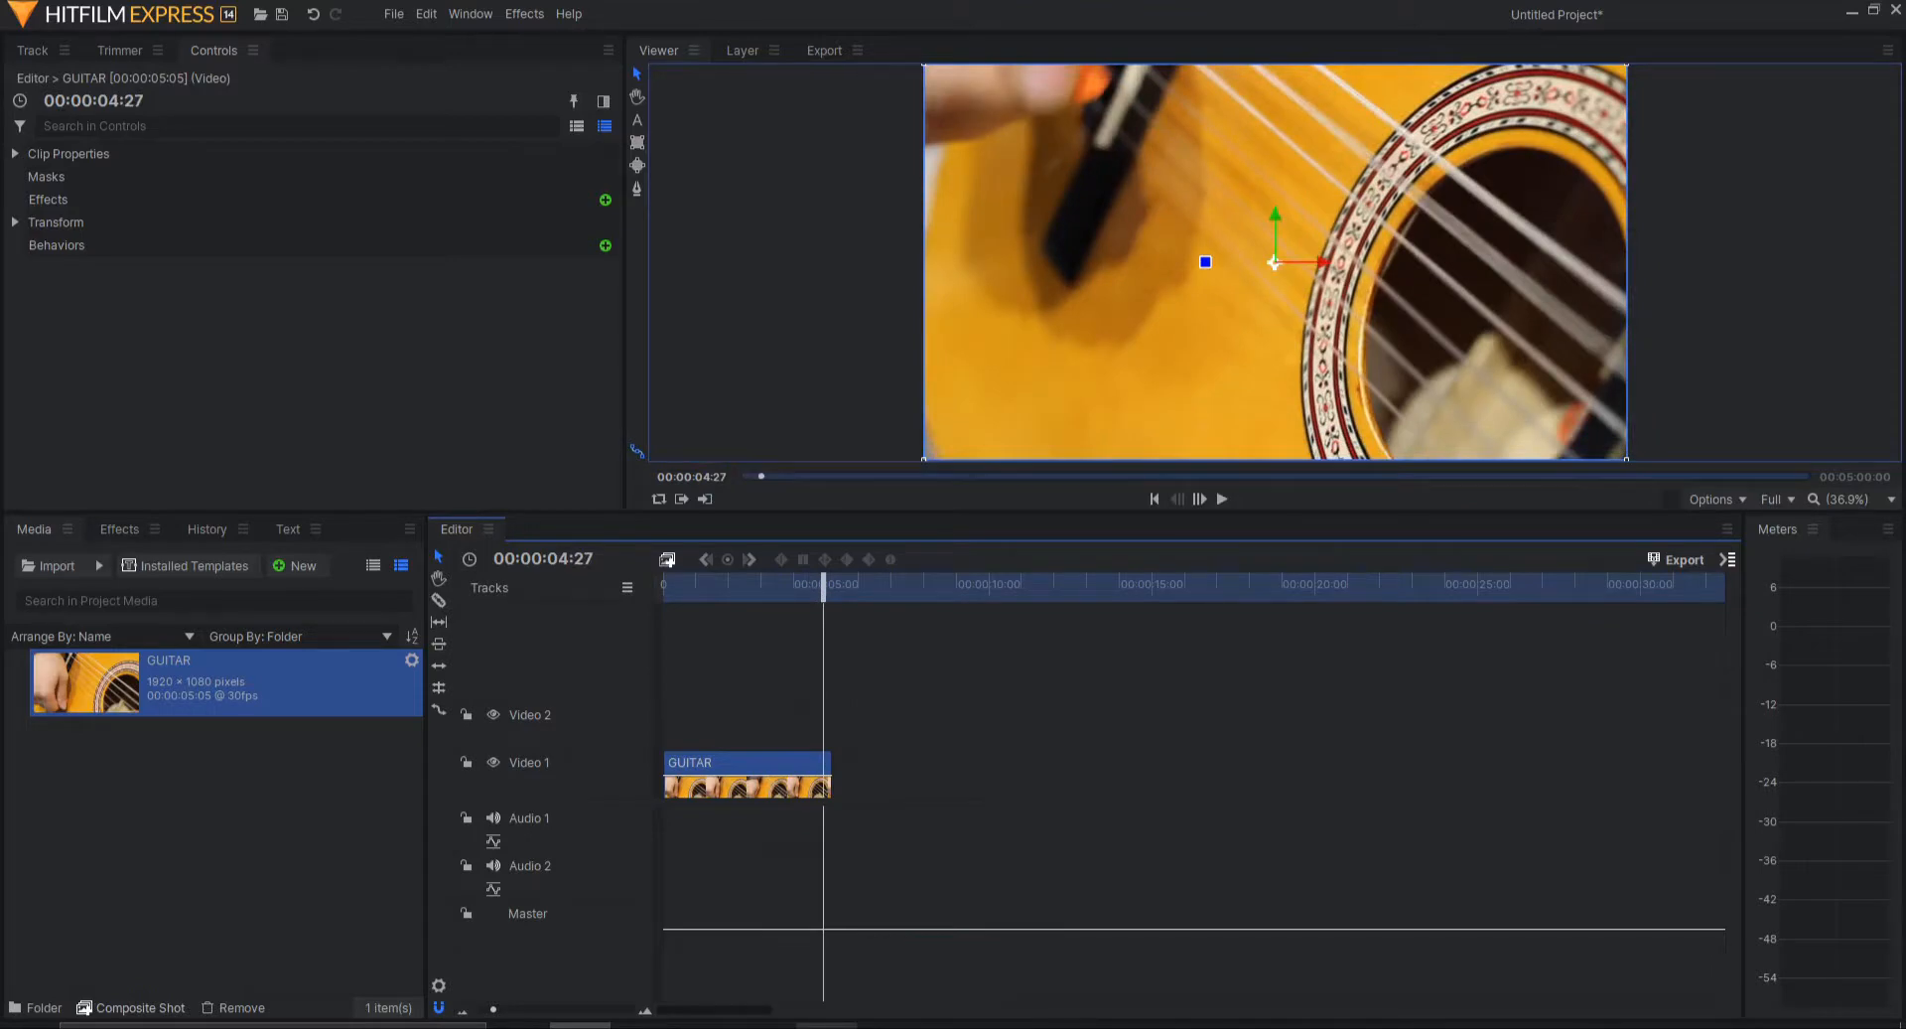
# Switch to File Explorer and look through the source images in the STOPMOTION\GUITAR folder on Local Disk (E:).
pyautogui.press('super+e')
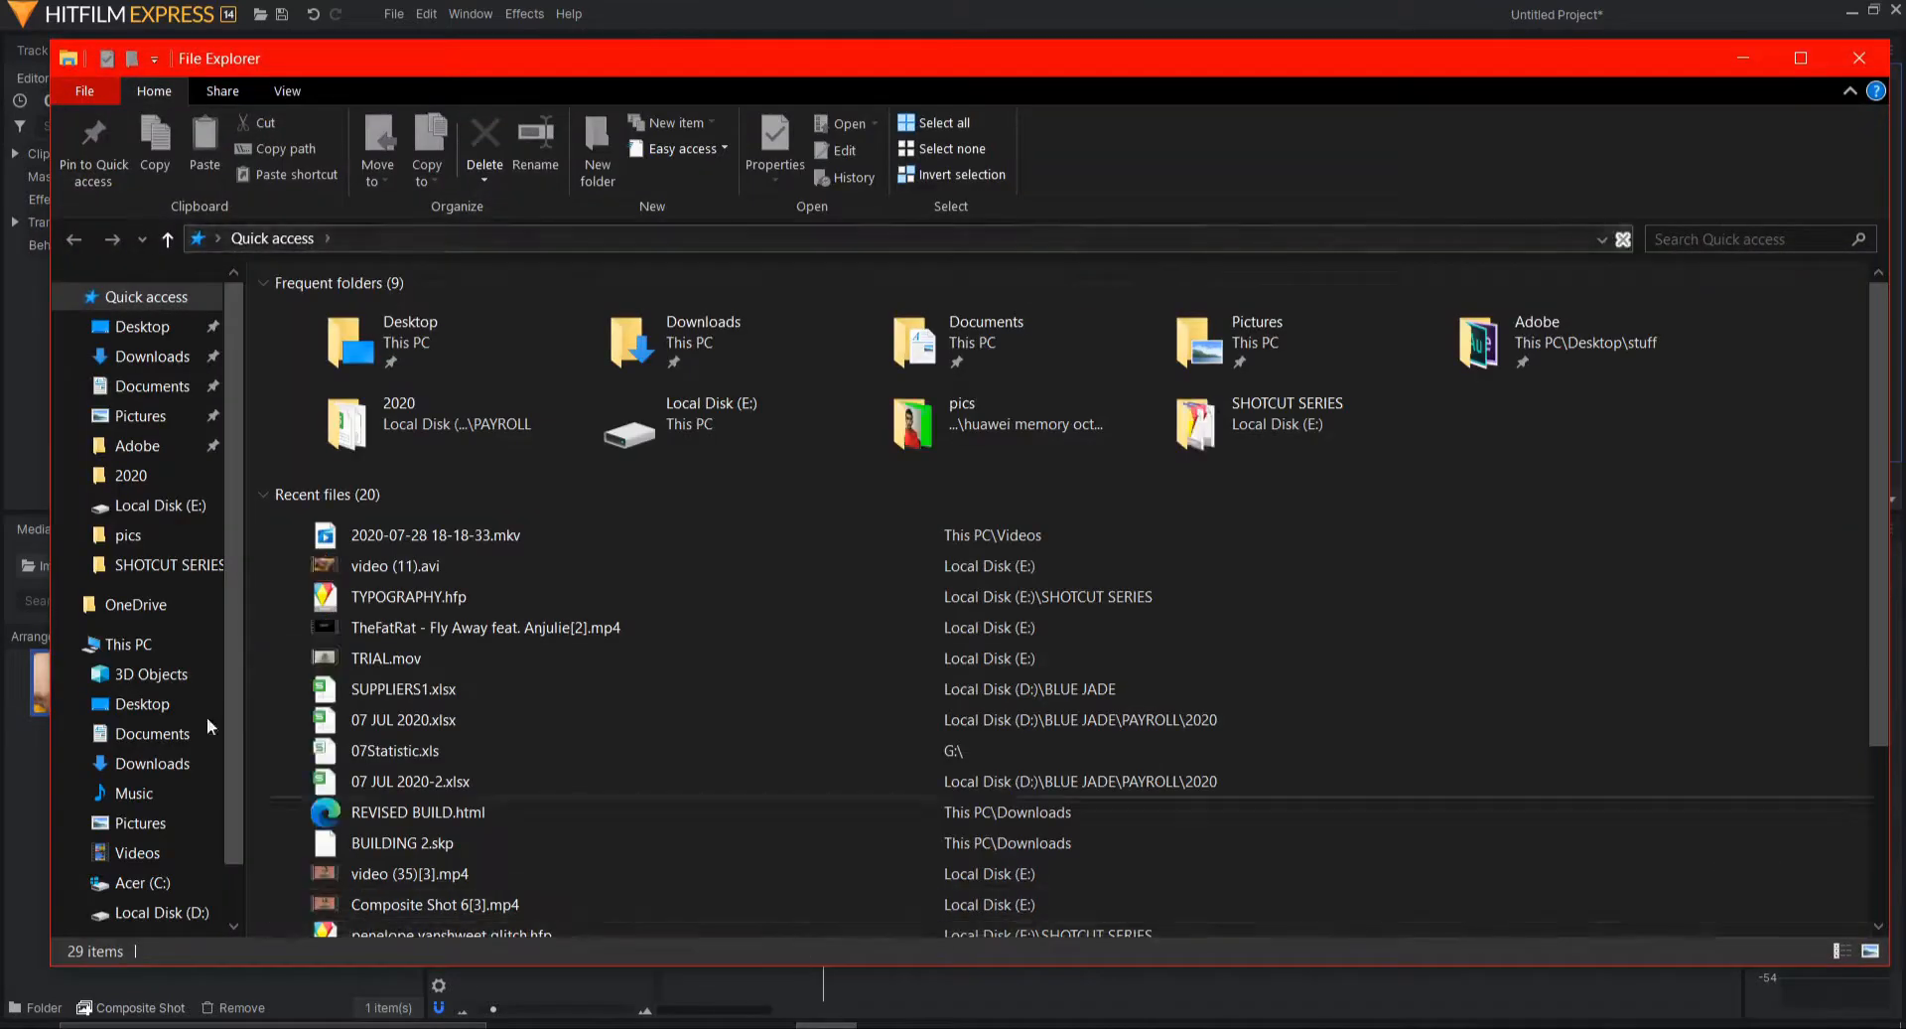
pyautogui.scroll(-1, 149, 830)
pyautogui.click(149, 832)
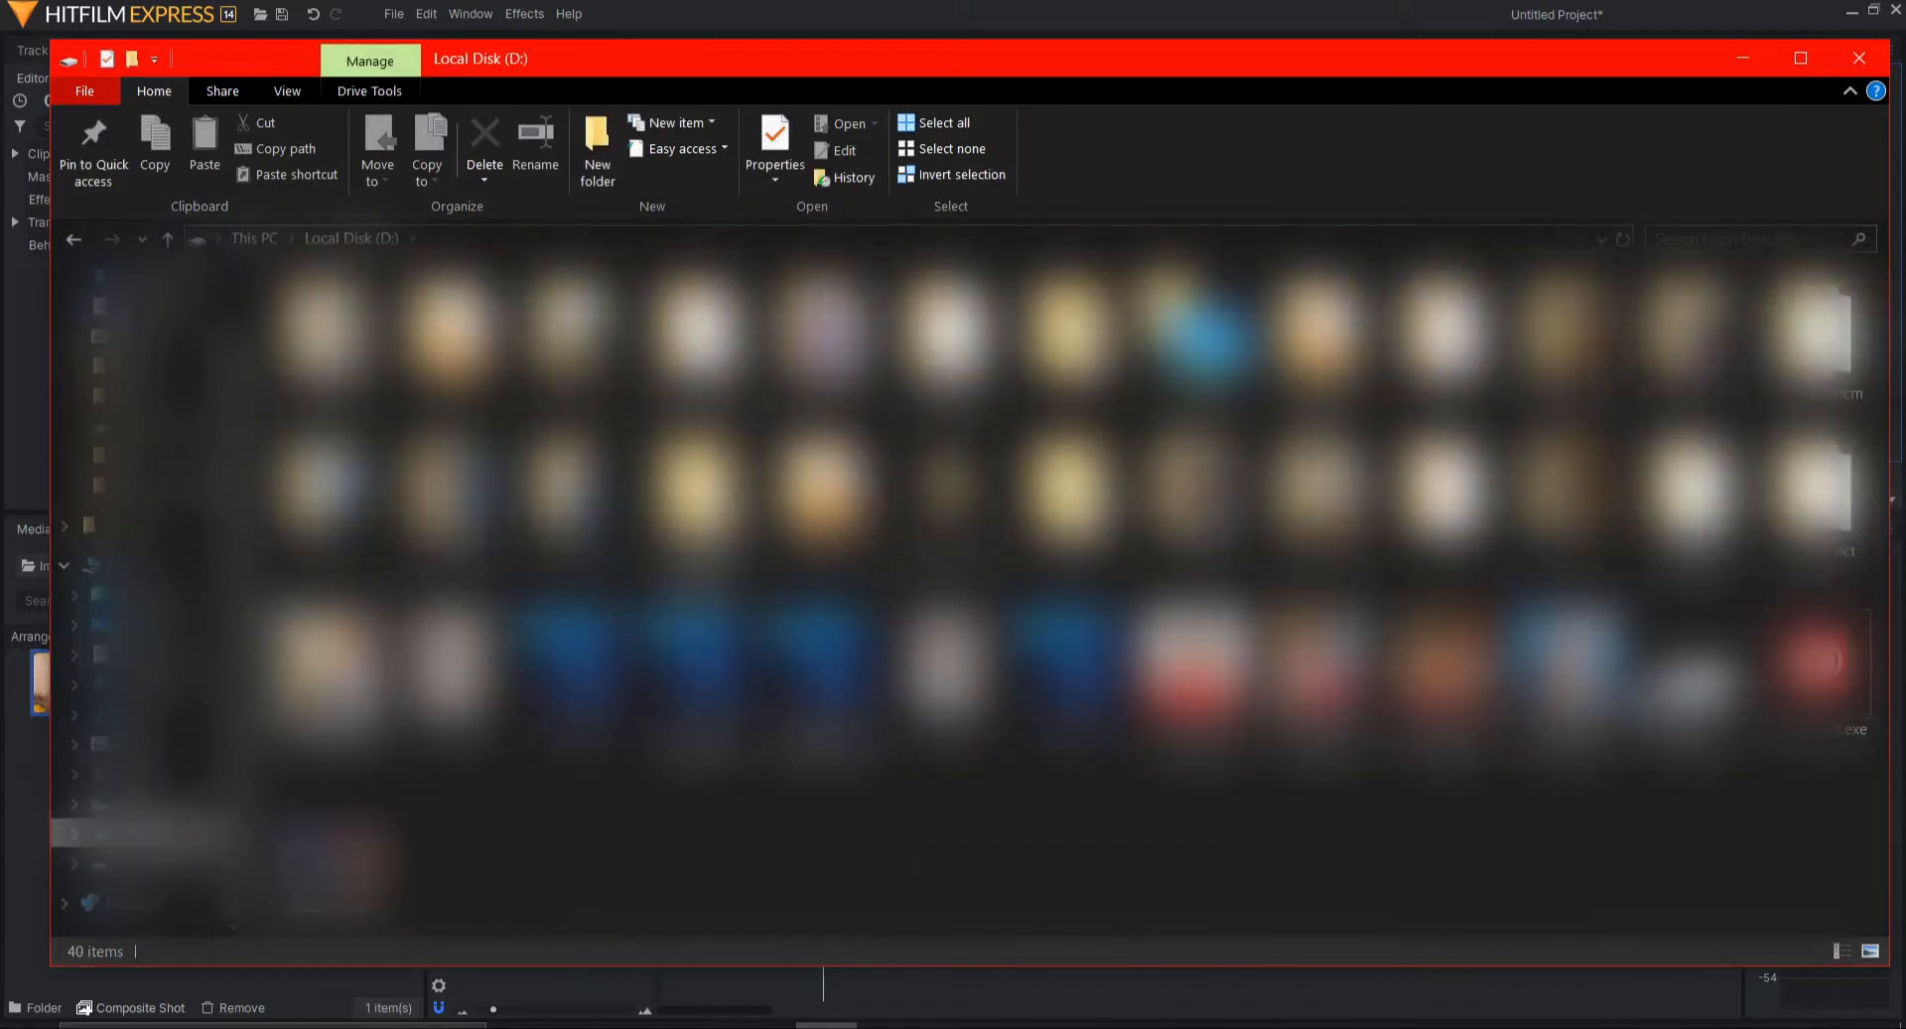
pyautogui.click(148, 862)
pyautogui.scroll(-5, 1060, 595)
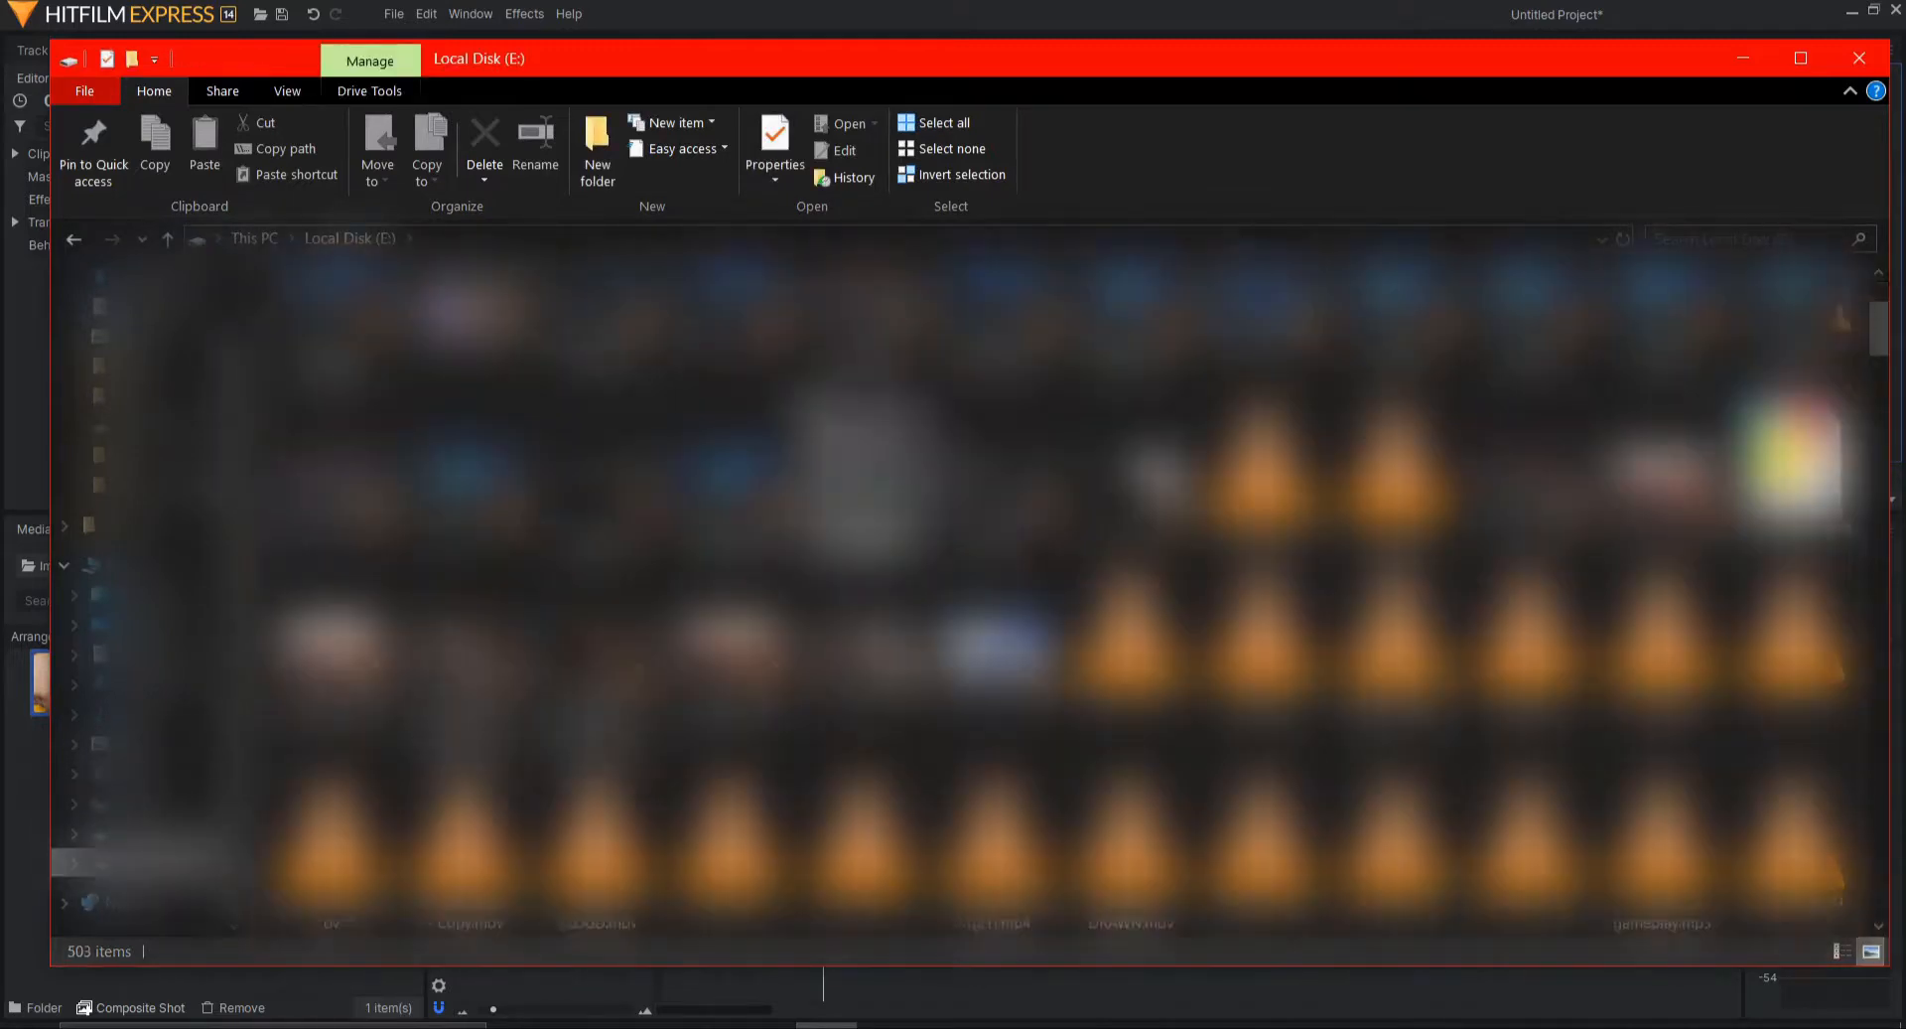
pyautogui.scroll(-15, 1073, 586)
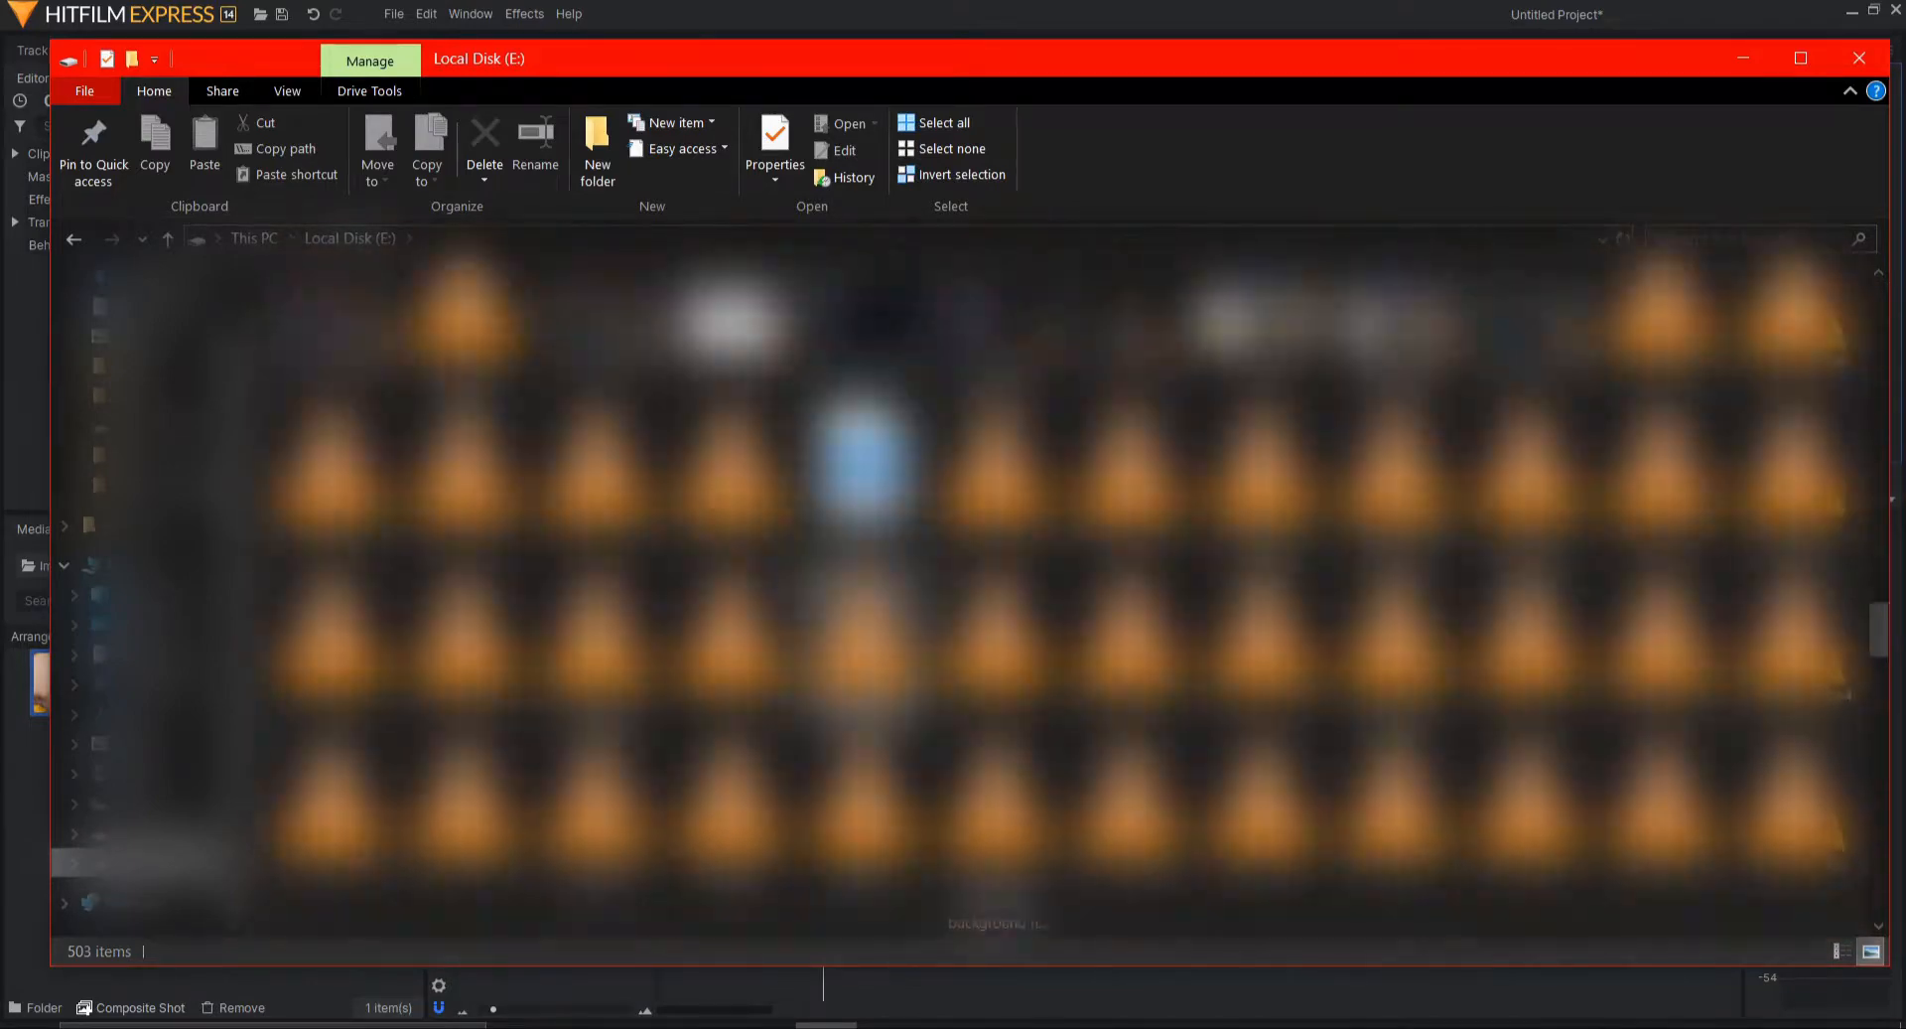
pyautogui.scroll(-8, 1072, 586)
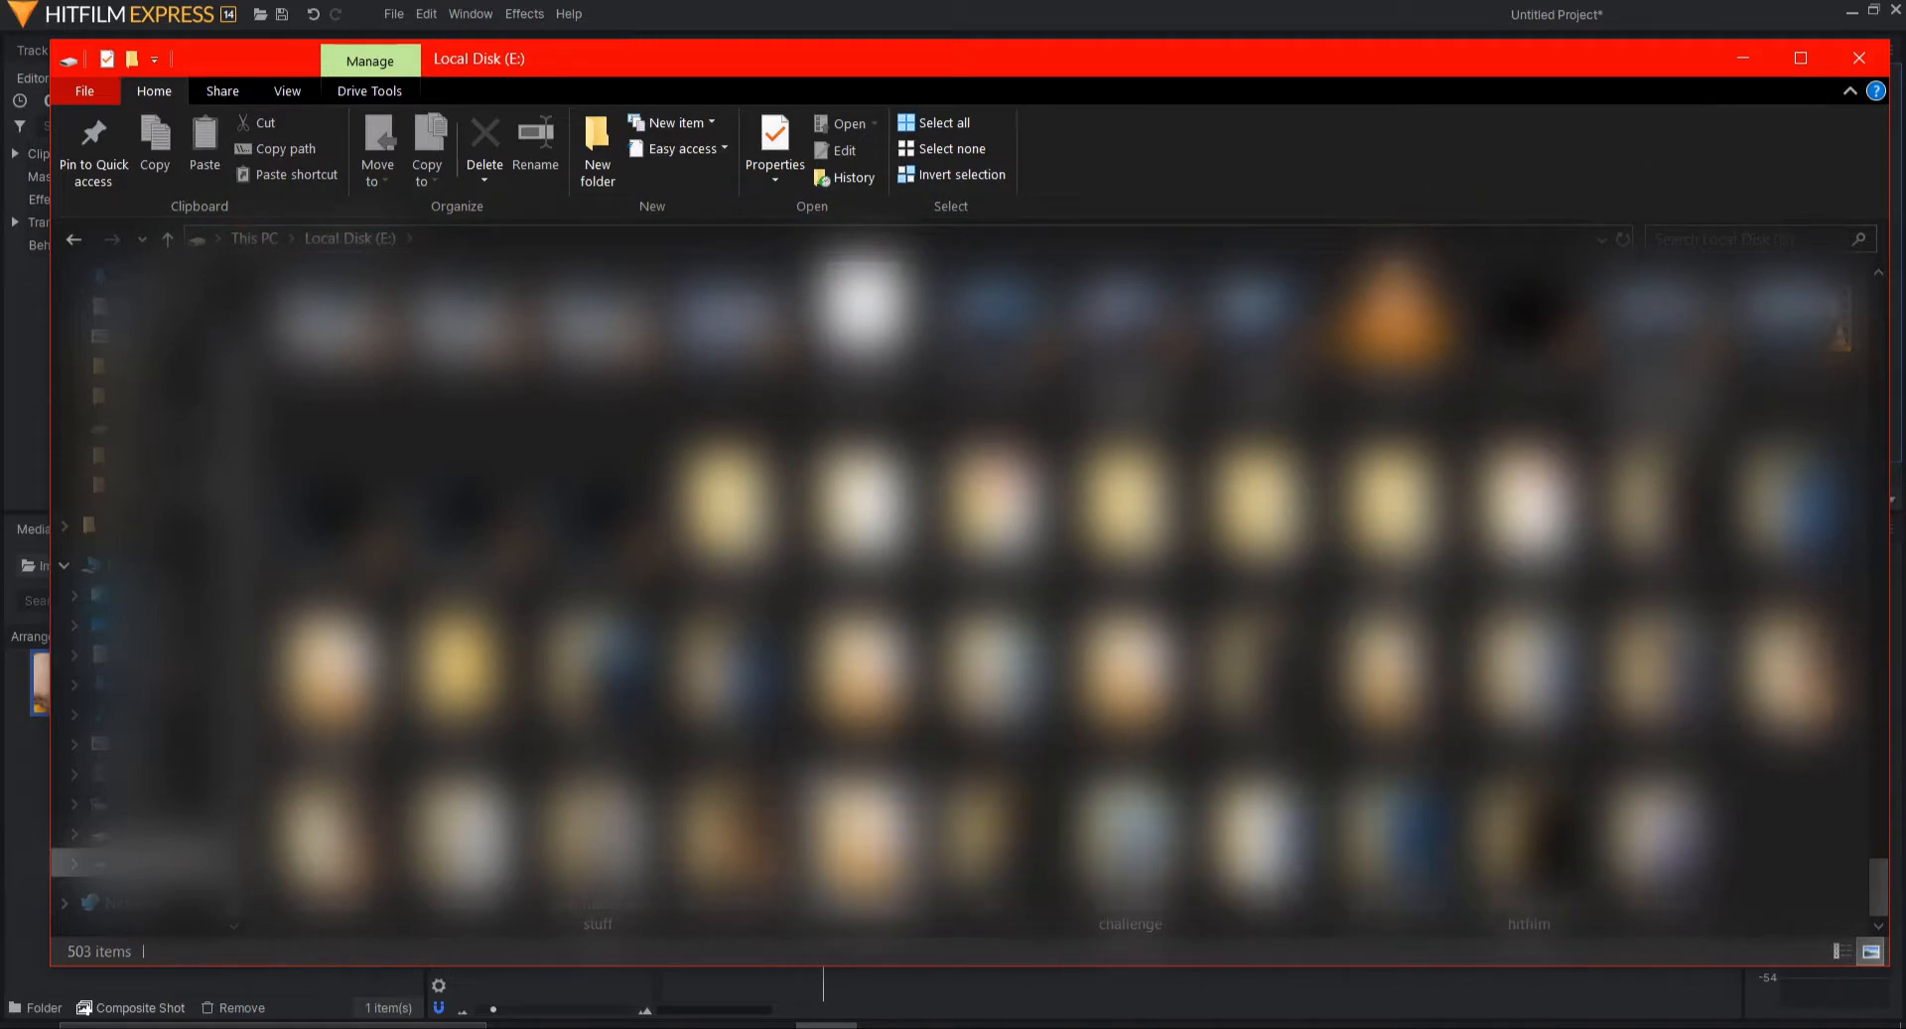
pyautogui.doubleClick(730, 508)
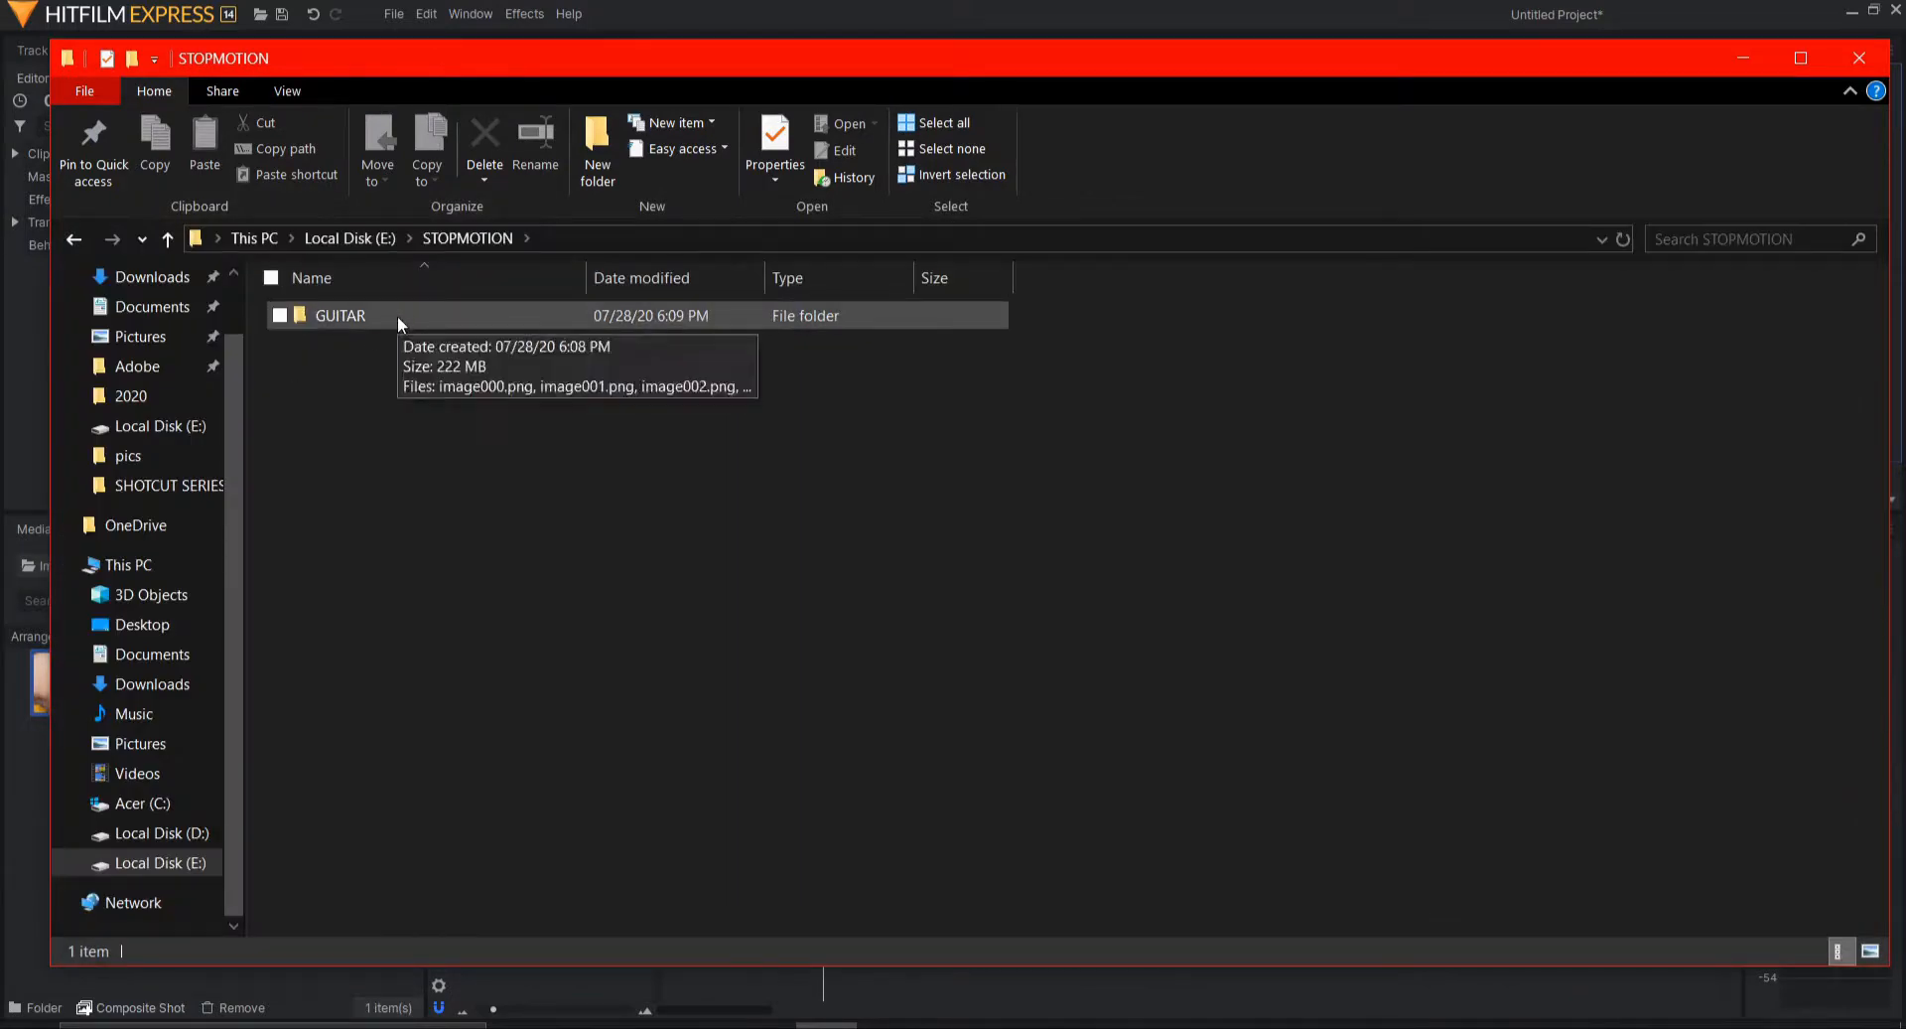
pyautogui.doubleClick(397, 315)
pyautogui.scroll(-5, 1122, 382)
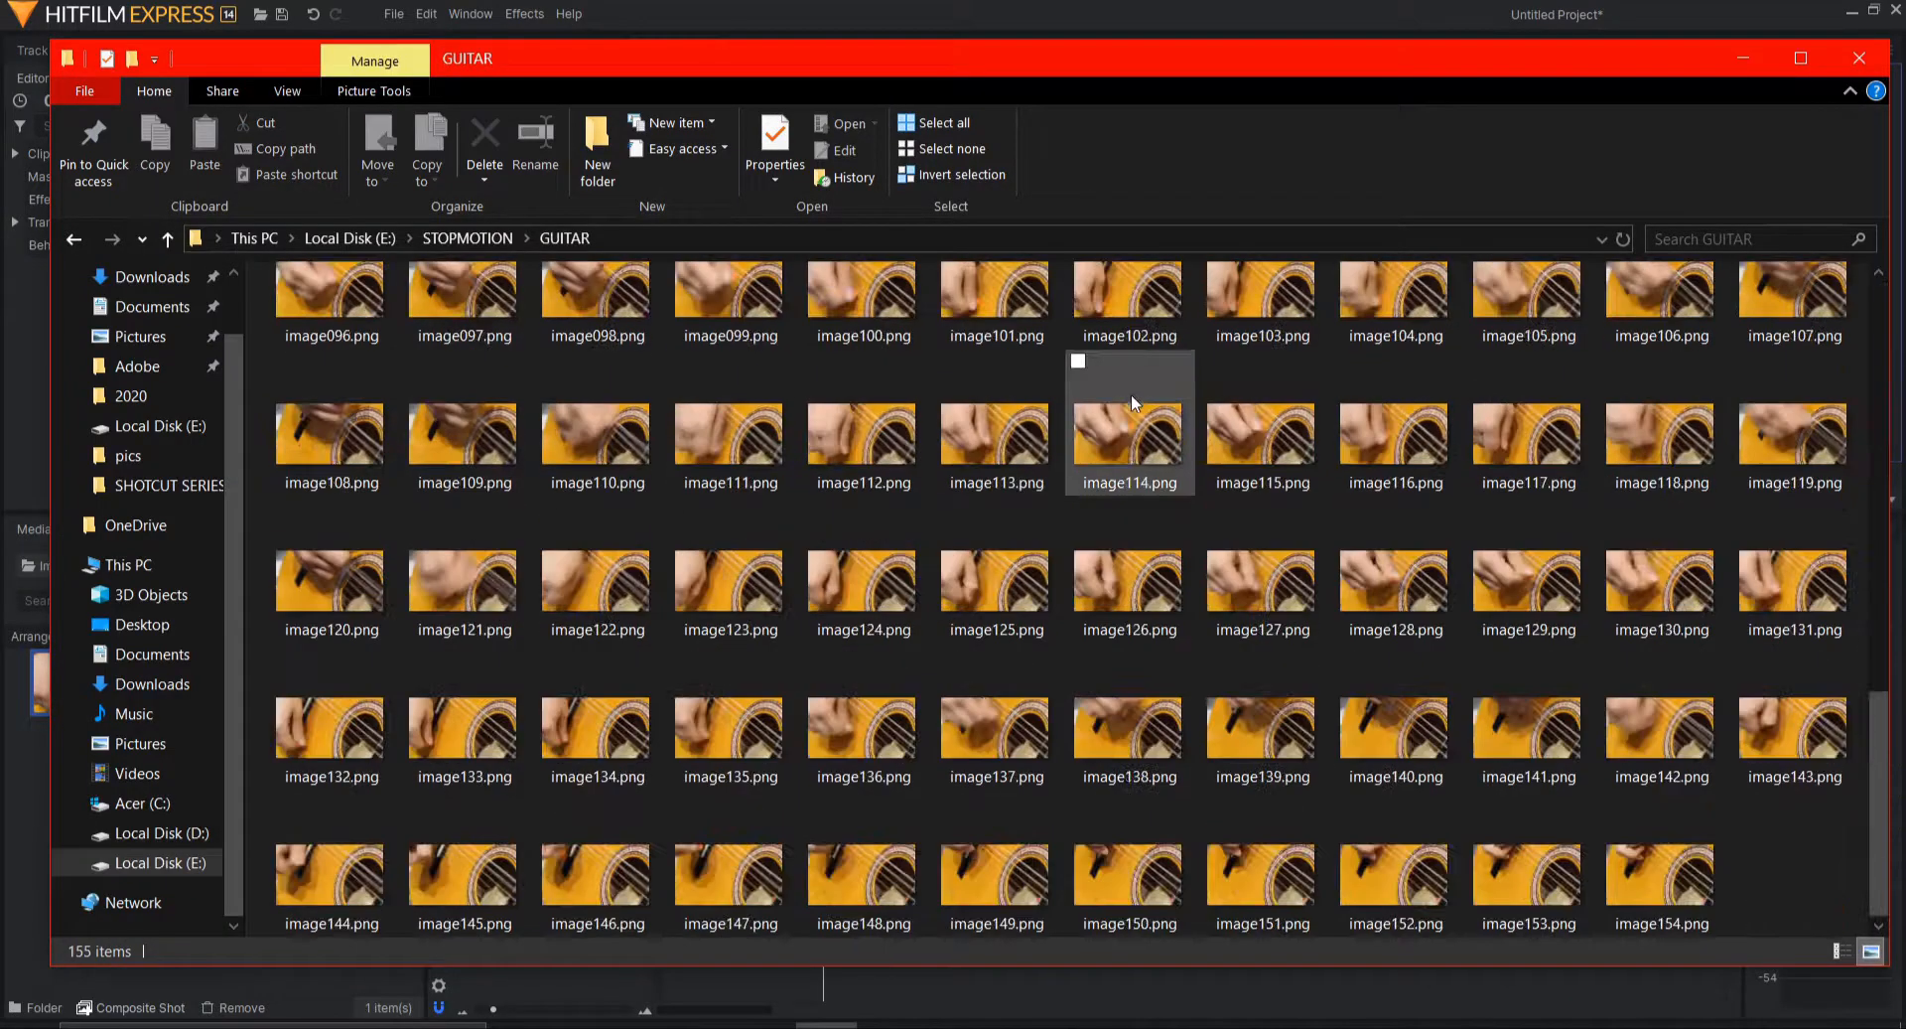
pyautogui.moveTo(1880, 839); pyautogui.dragTo(1871, 405)
# View the frames from image000.png to image019.png one by one in Photos, and return to HitFilm Express.
pyautogui.click(384, 300)
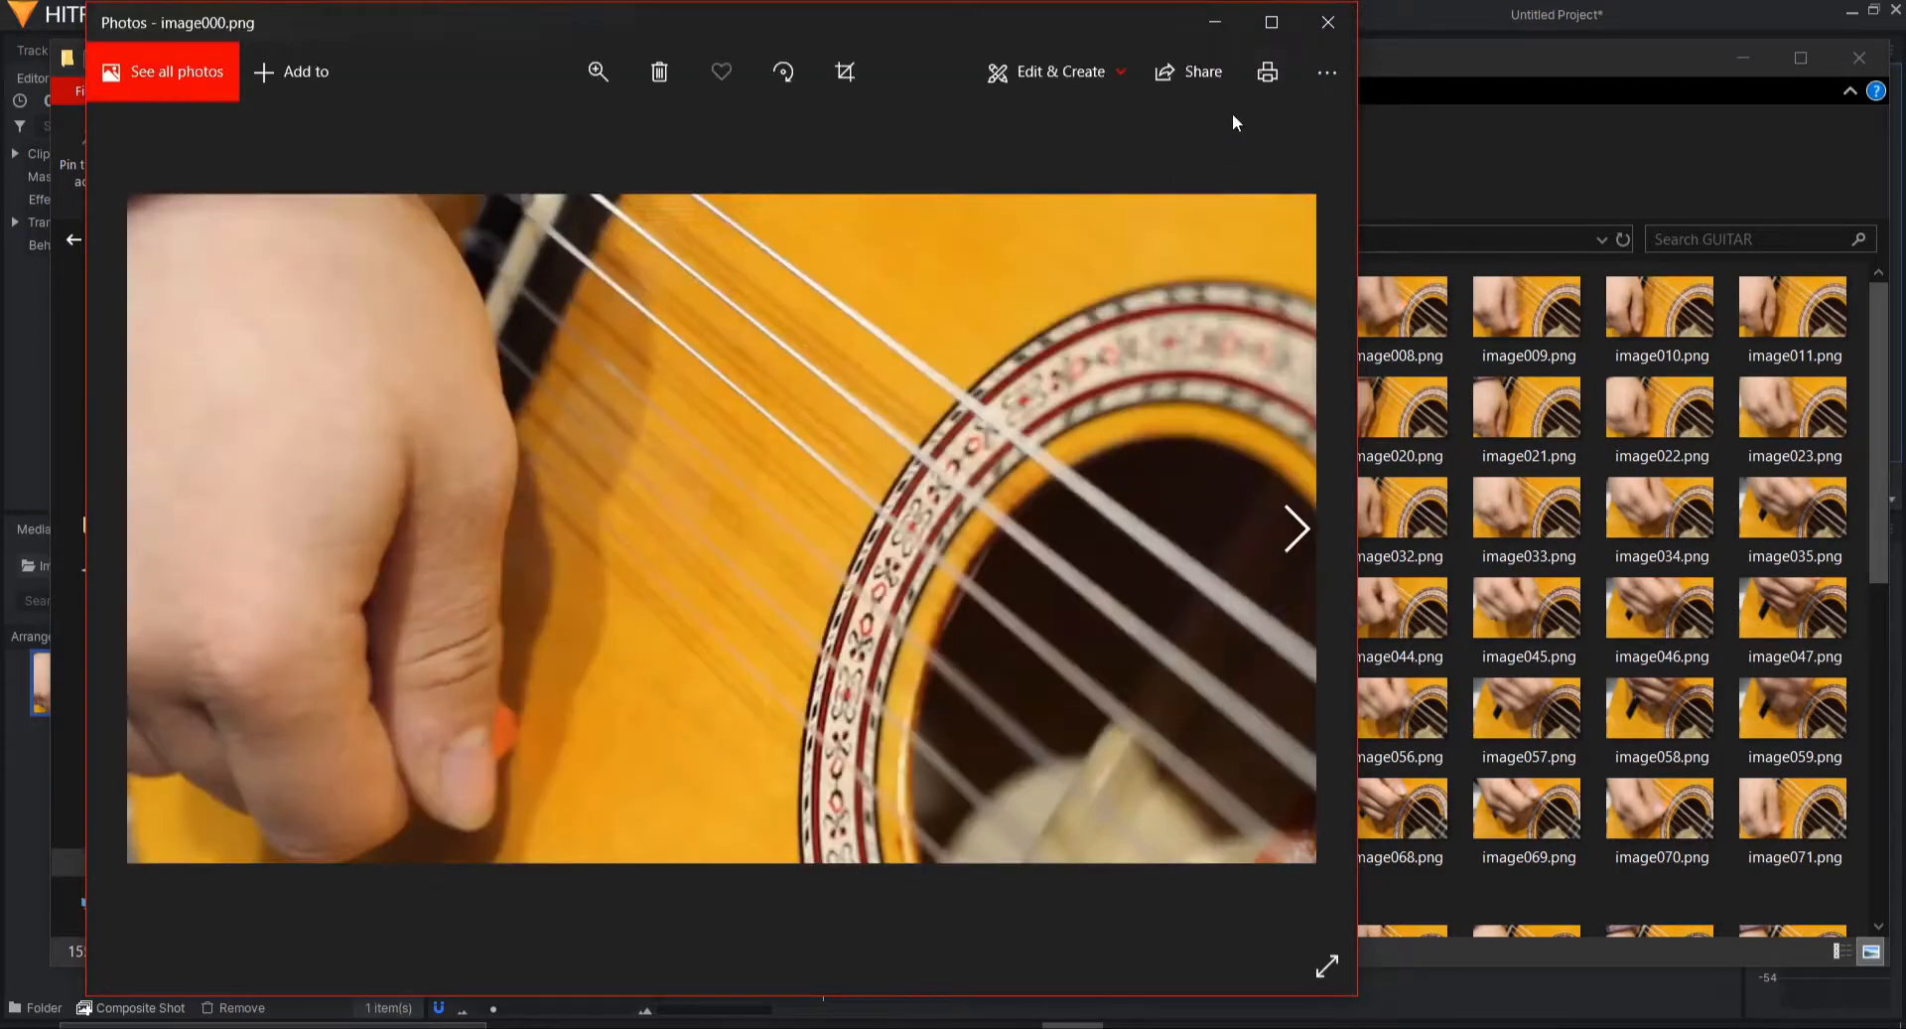
pyautogui.click(1302, 252)
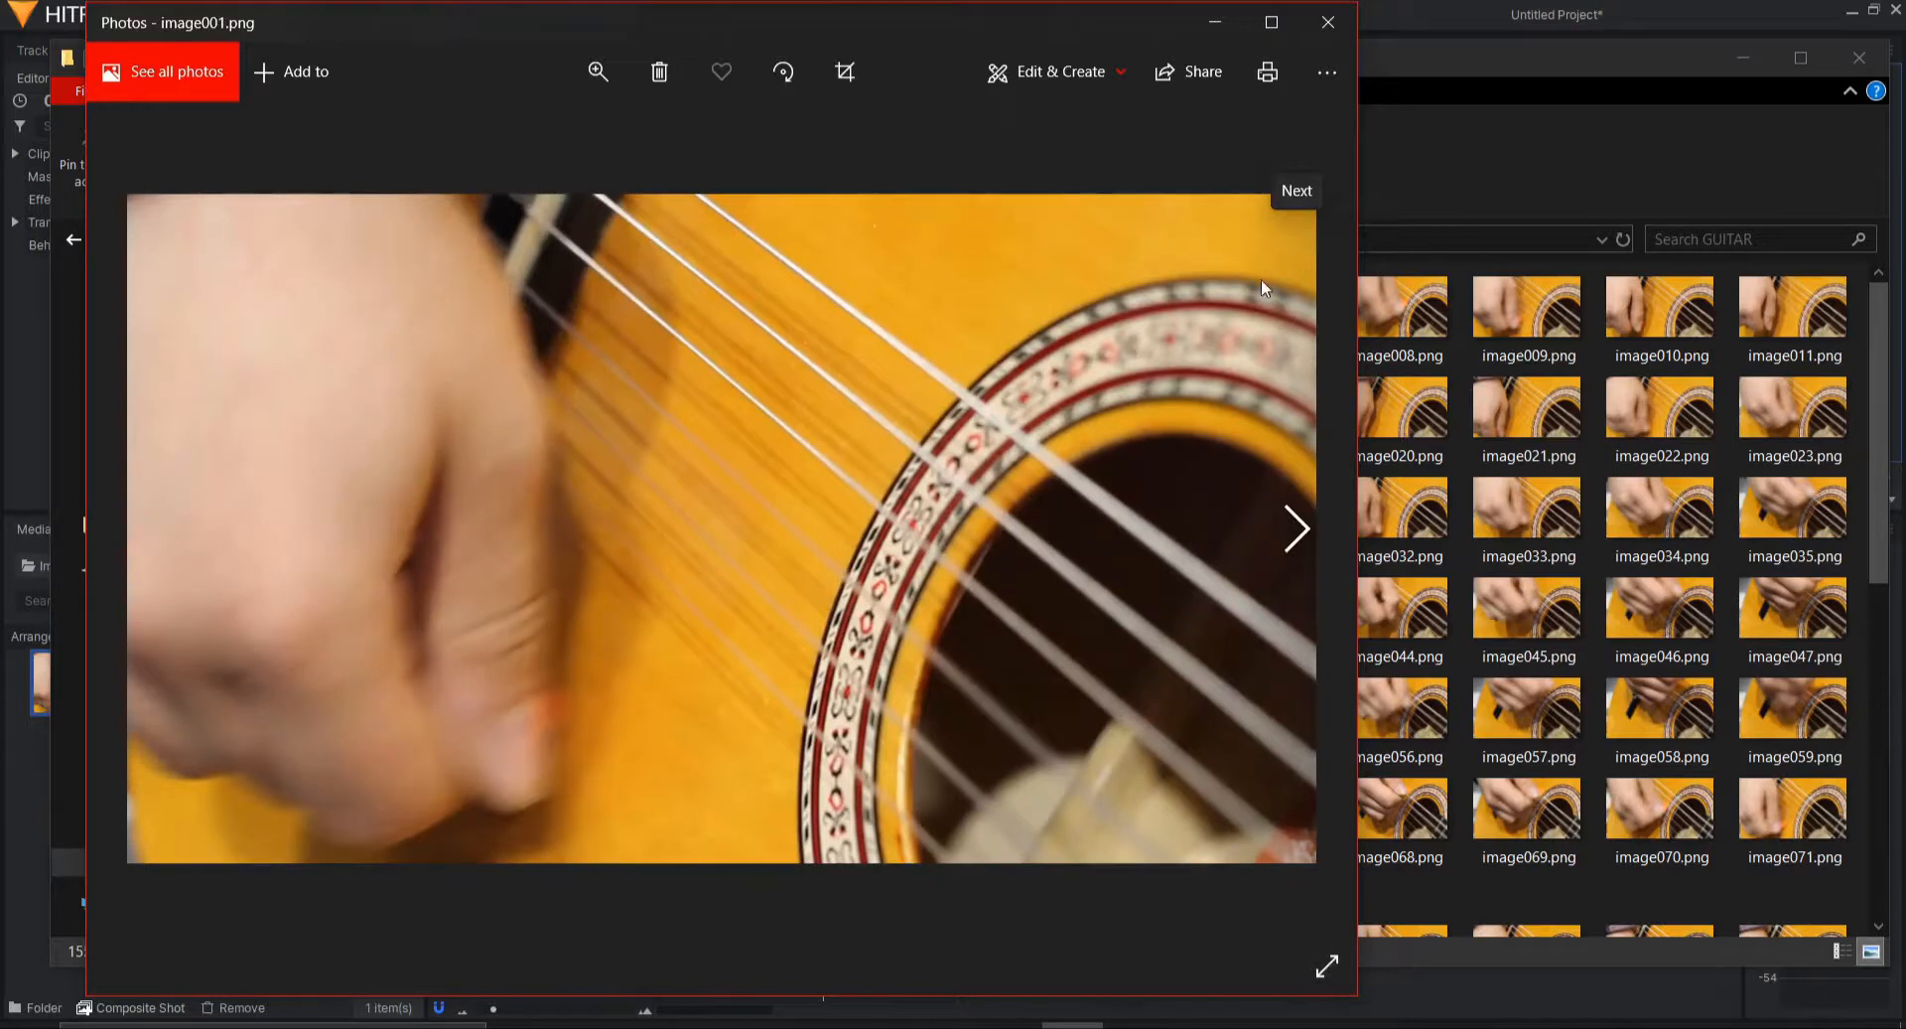
pyautogui.click(1261, 278)
pyautogui.click(1261, 278)
pyautogui.click(1260, 280)
pyautogui.click(1259, 283)
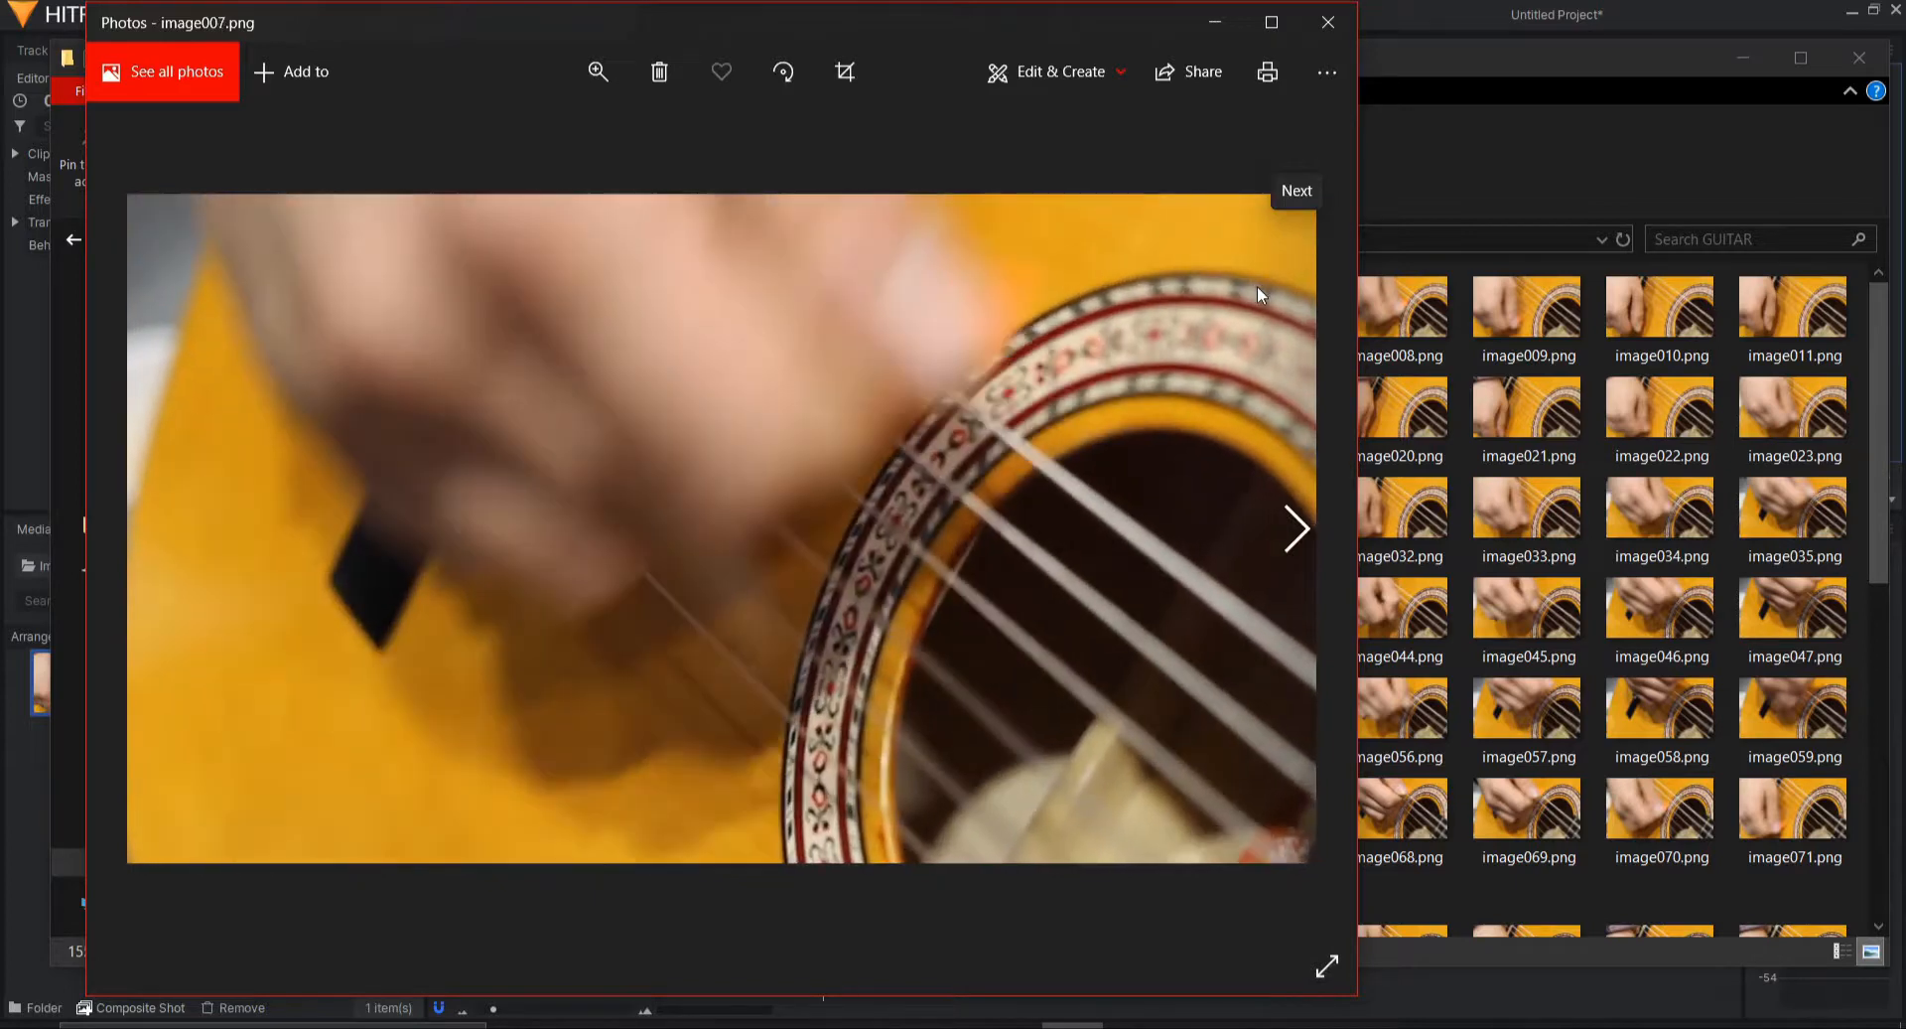
pyautogui.click(1257, 288)
pyautogui.click(1257, 292)
pyautogui.press('Right')
pyautogui.press('Right')
pyautogui.press('Right')
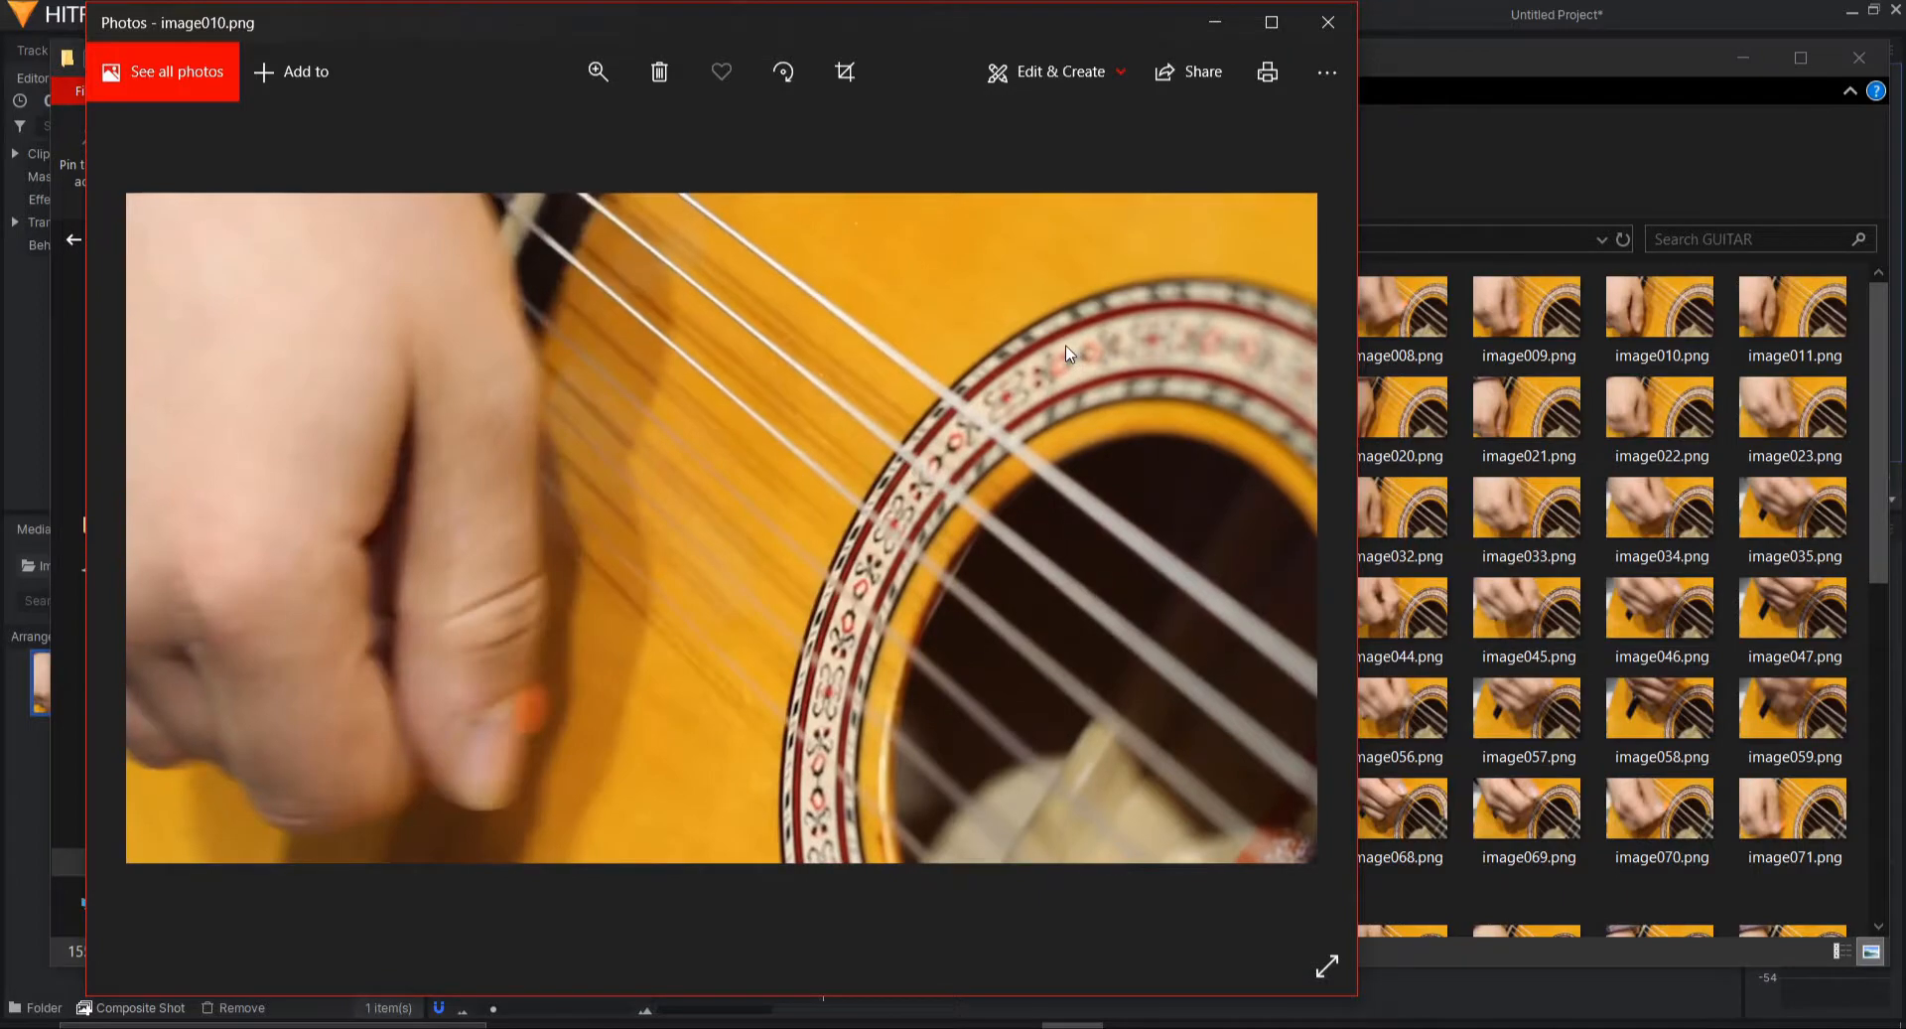
pyautogui.press('Right')
pyautogui.press('Right')
pyautogui.press('Right')
pyautogui.press('Right')
pyautogui.press('Right')
pyautogui.press('Right')
pyautogui.press('Right')
pyautogui.press('Right')
pyautogui.press('Right')
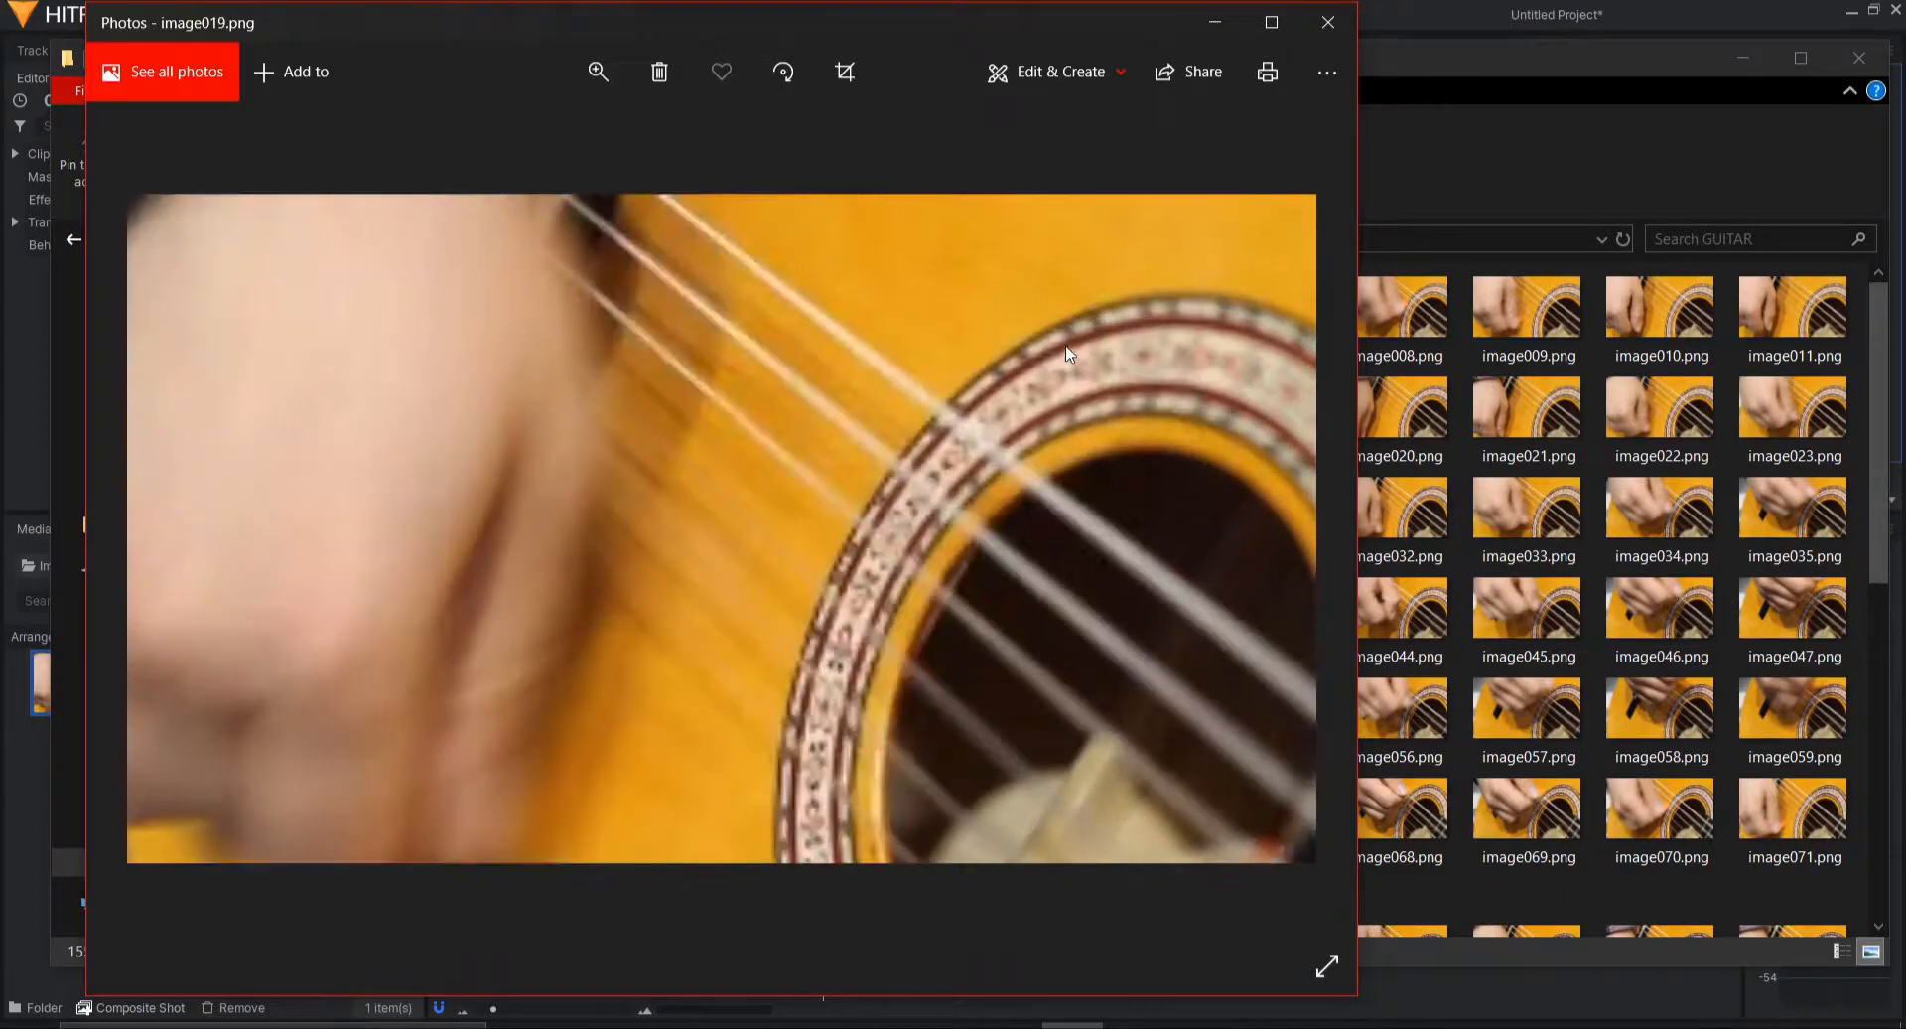
pyautogui.click(1328, 22)
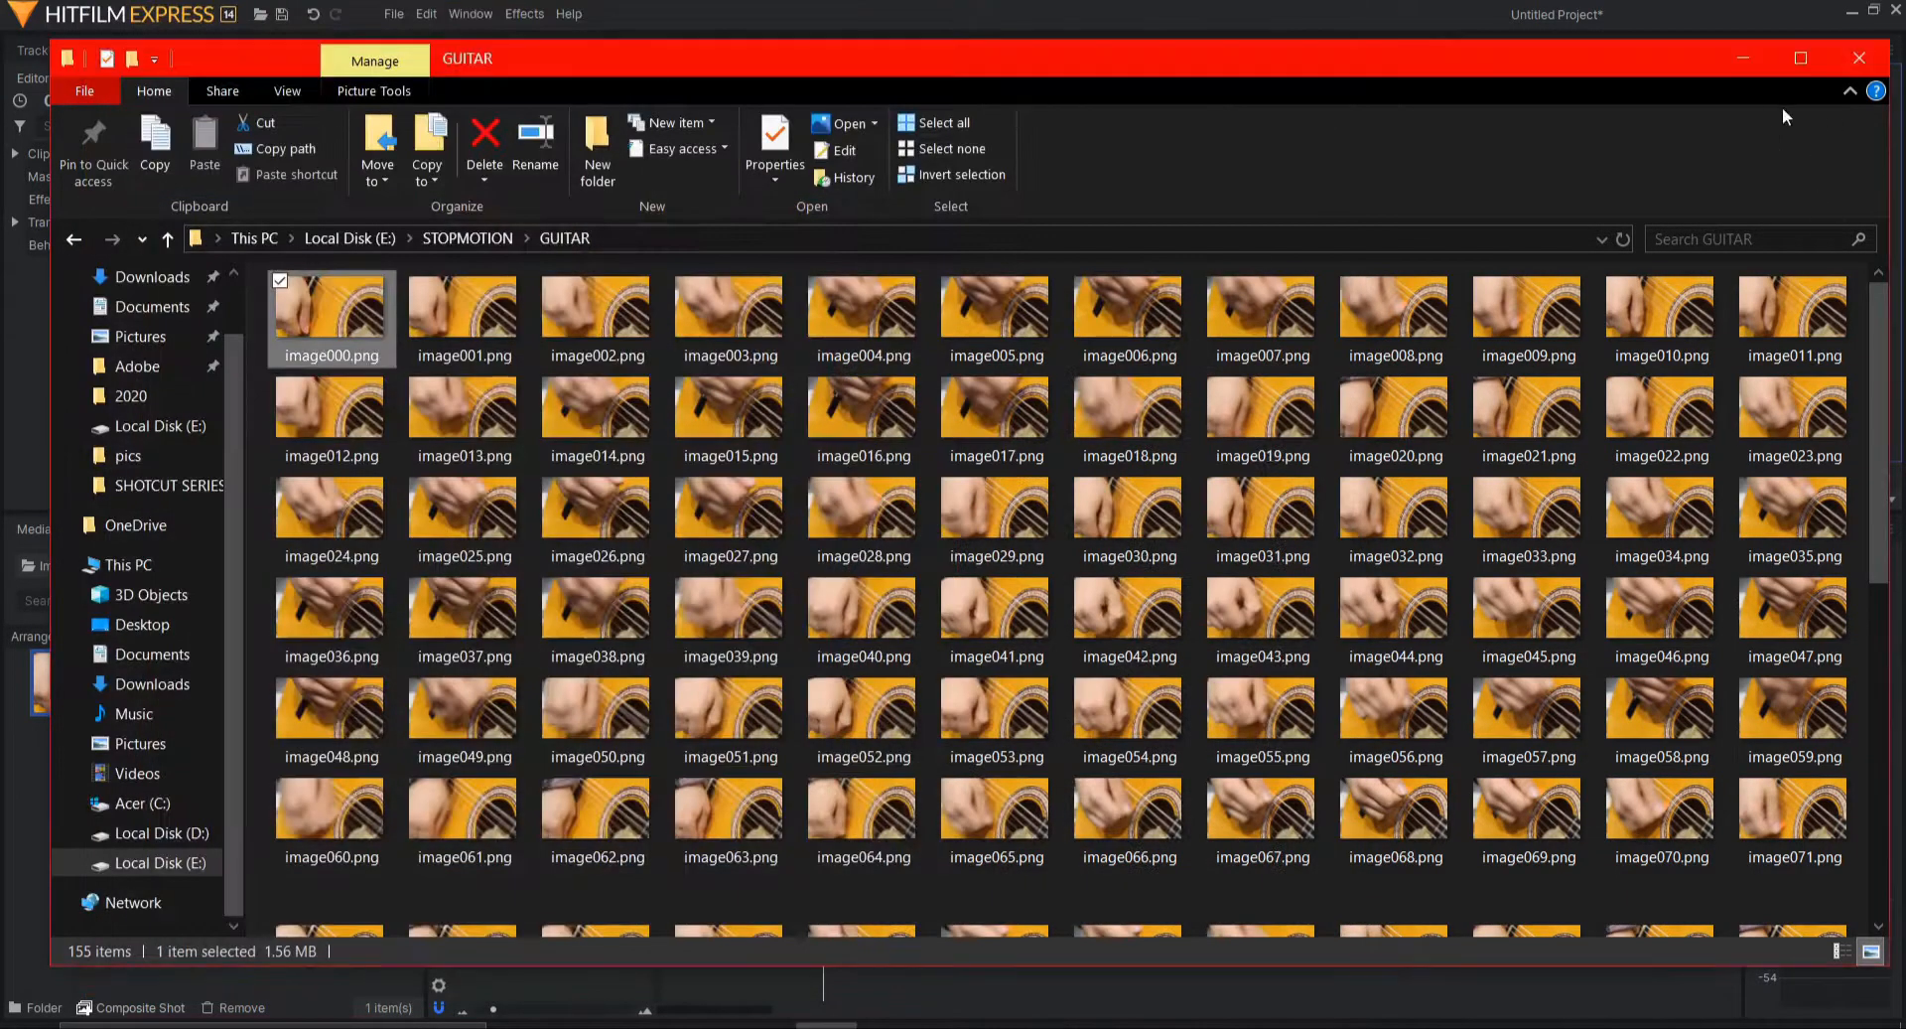
pyautogui.click(1749, 61)
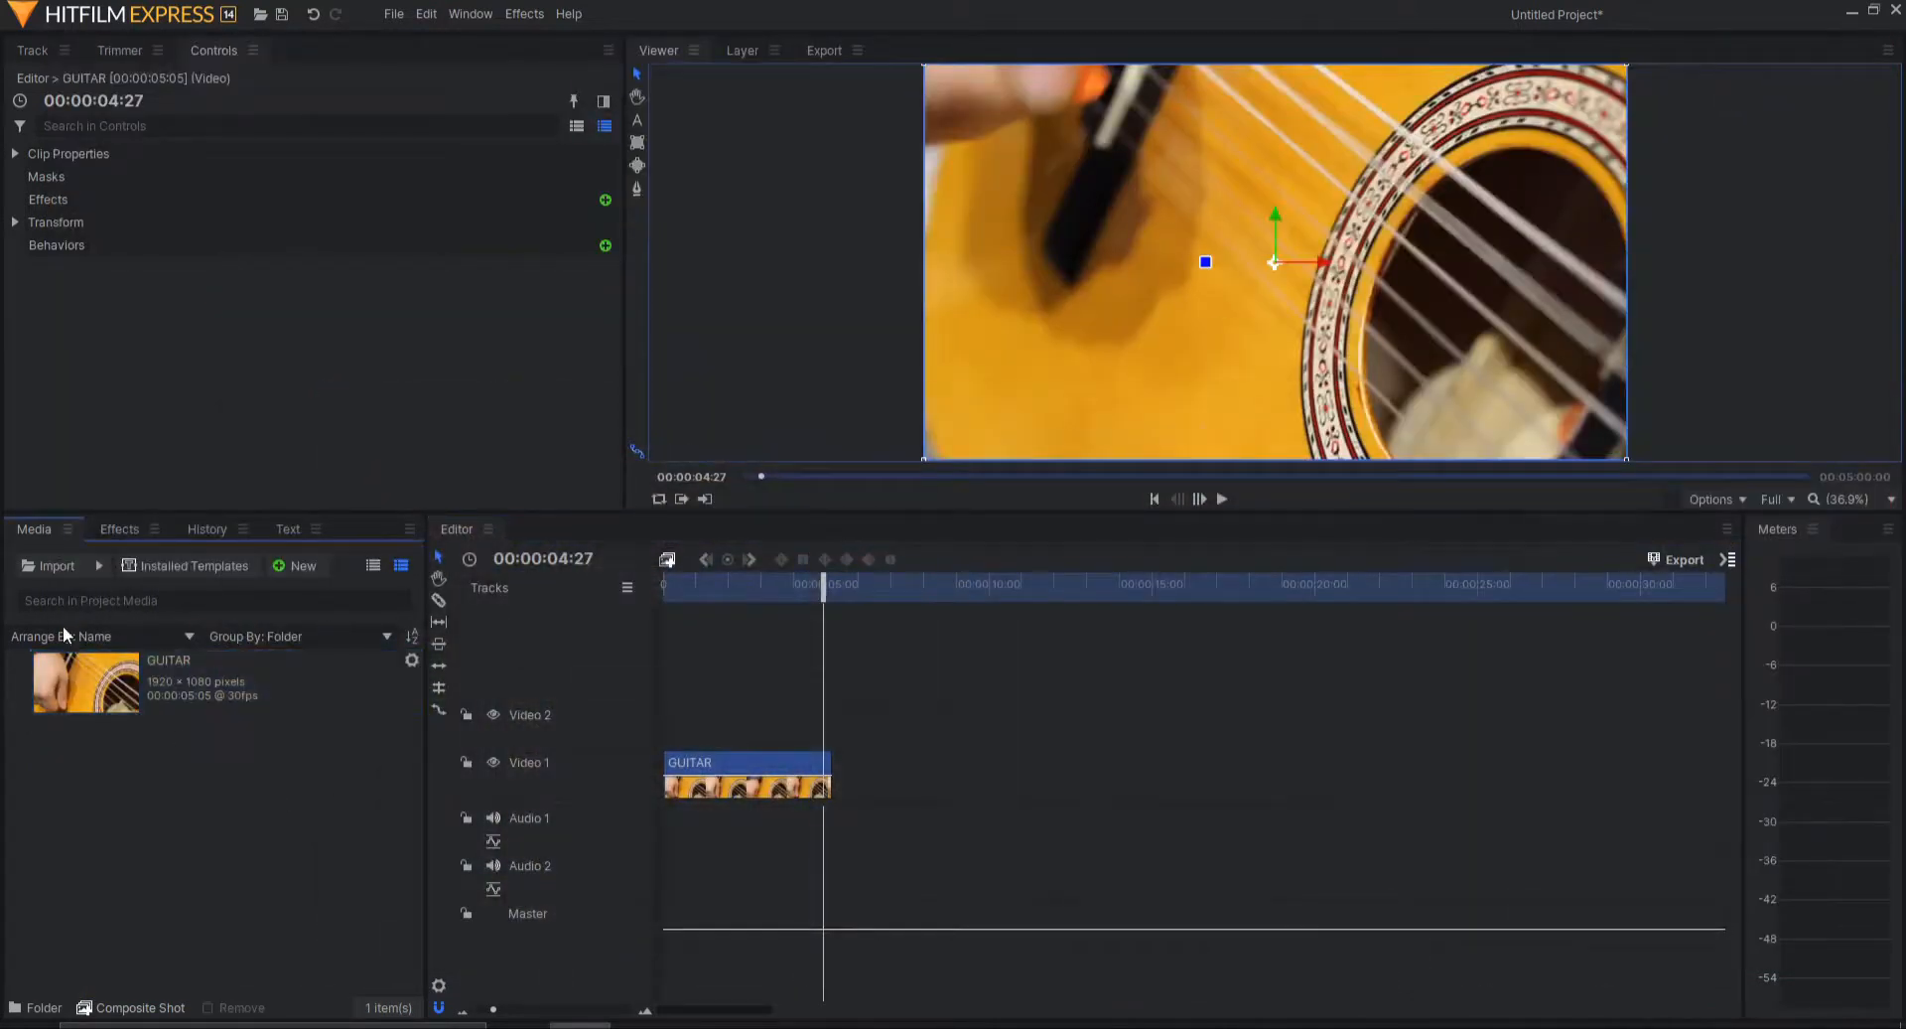
# Scrub the GUITAR clip to 00:00:01:24 and look at the timeline's export options.
pyautogui.moveTo(672, 671); pyautogui.dragTo(825, 832)
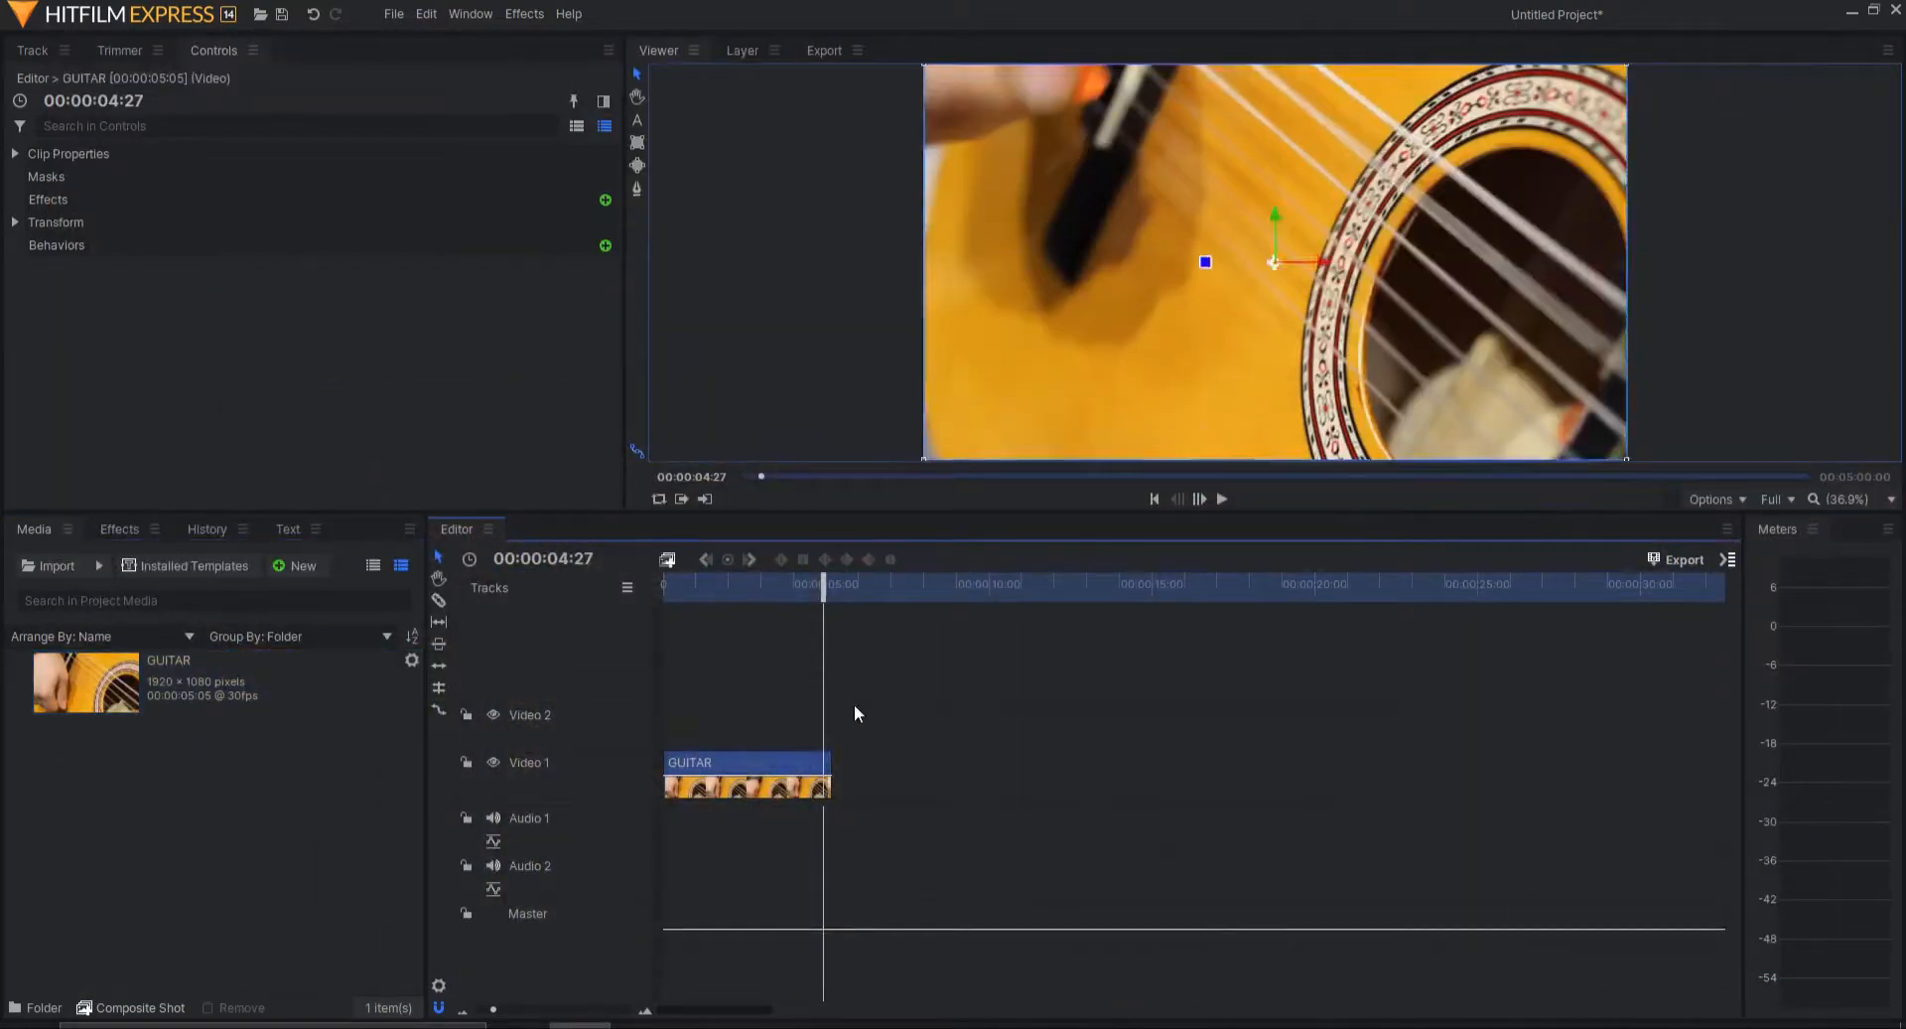
pyautogui.moveTo(854, 704); pyautogui.dragTo(740, 817)
pyautogui.moveTo(746, 586)
pyautogui.mouseDown()
pyautogui.moveTo(673, 580)
pyautogui.moveTo(759, 595)
pyautogui.moveTo(719, 611)
pyautogui.mouseUp()
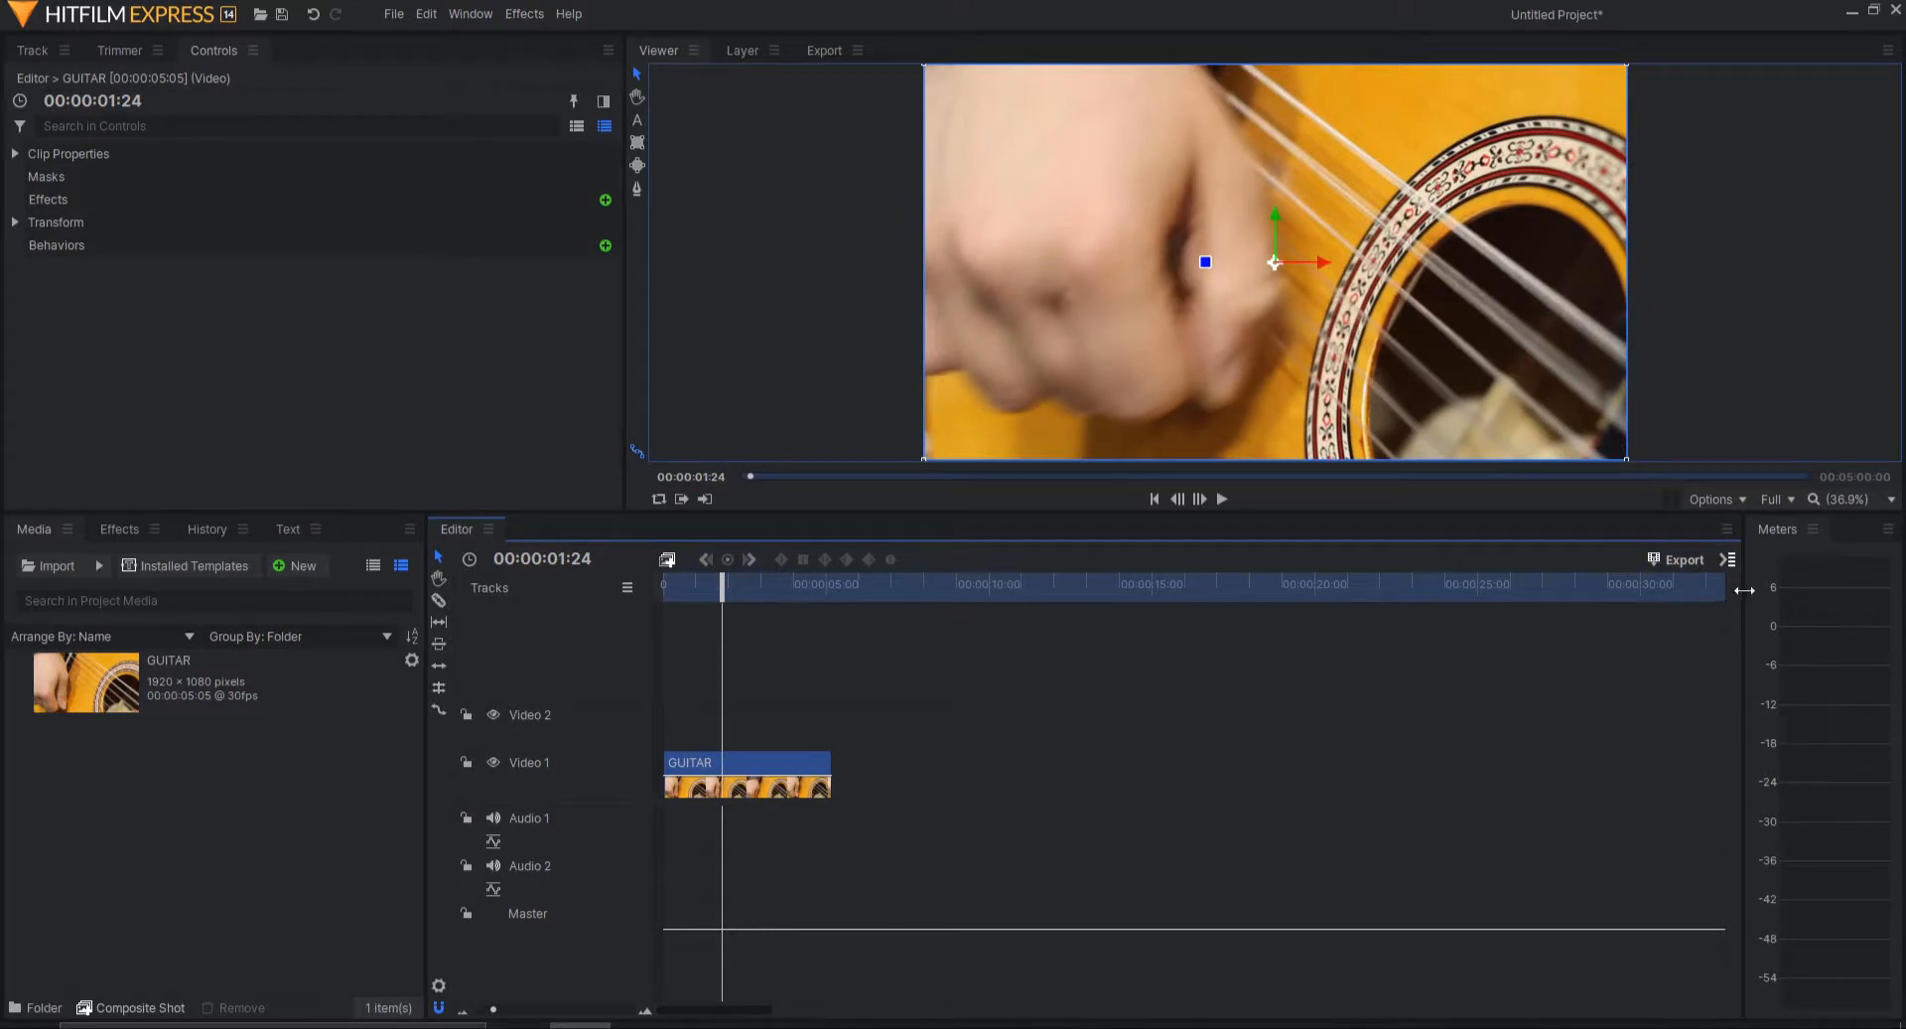
pyautogui.click(1728, 559)
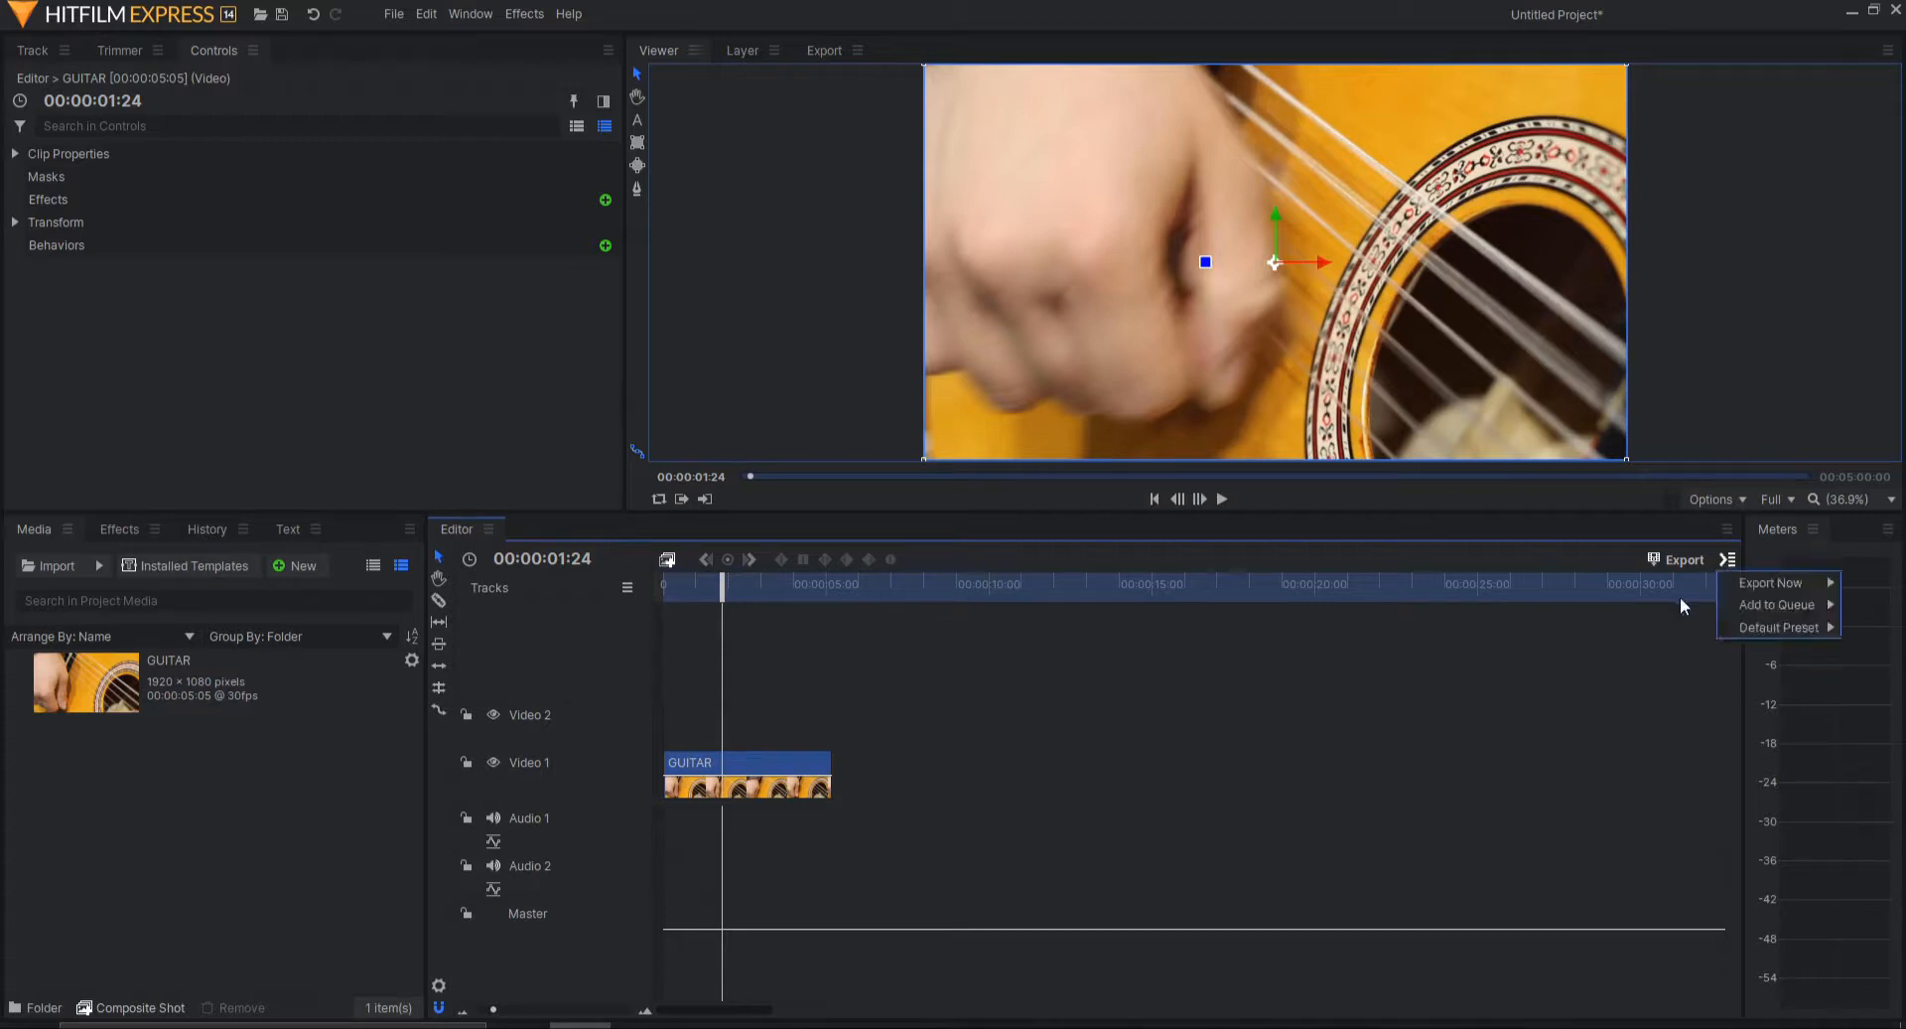
pyautogui.click(1121, 707)
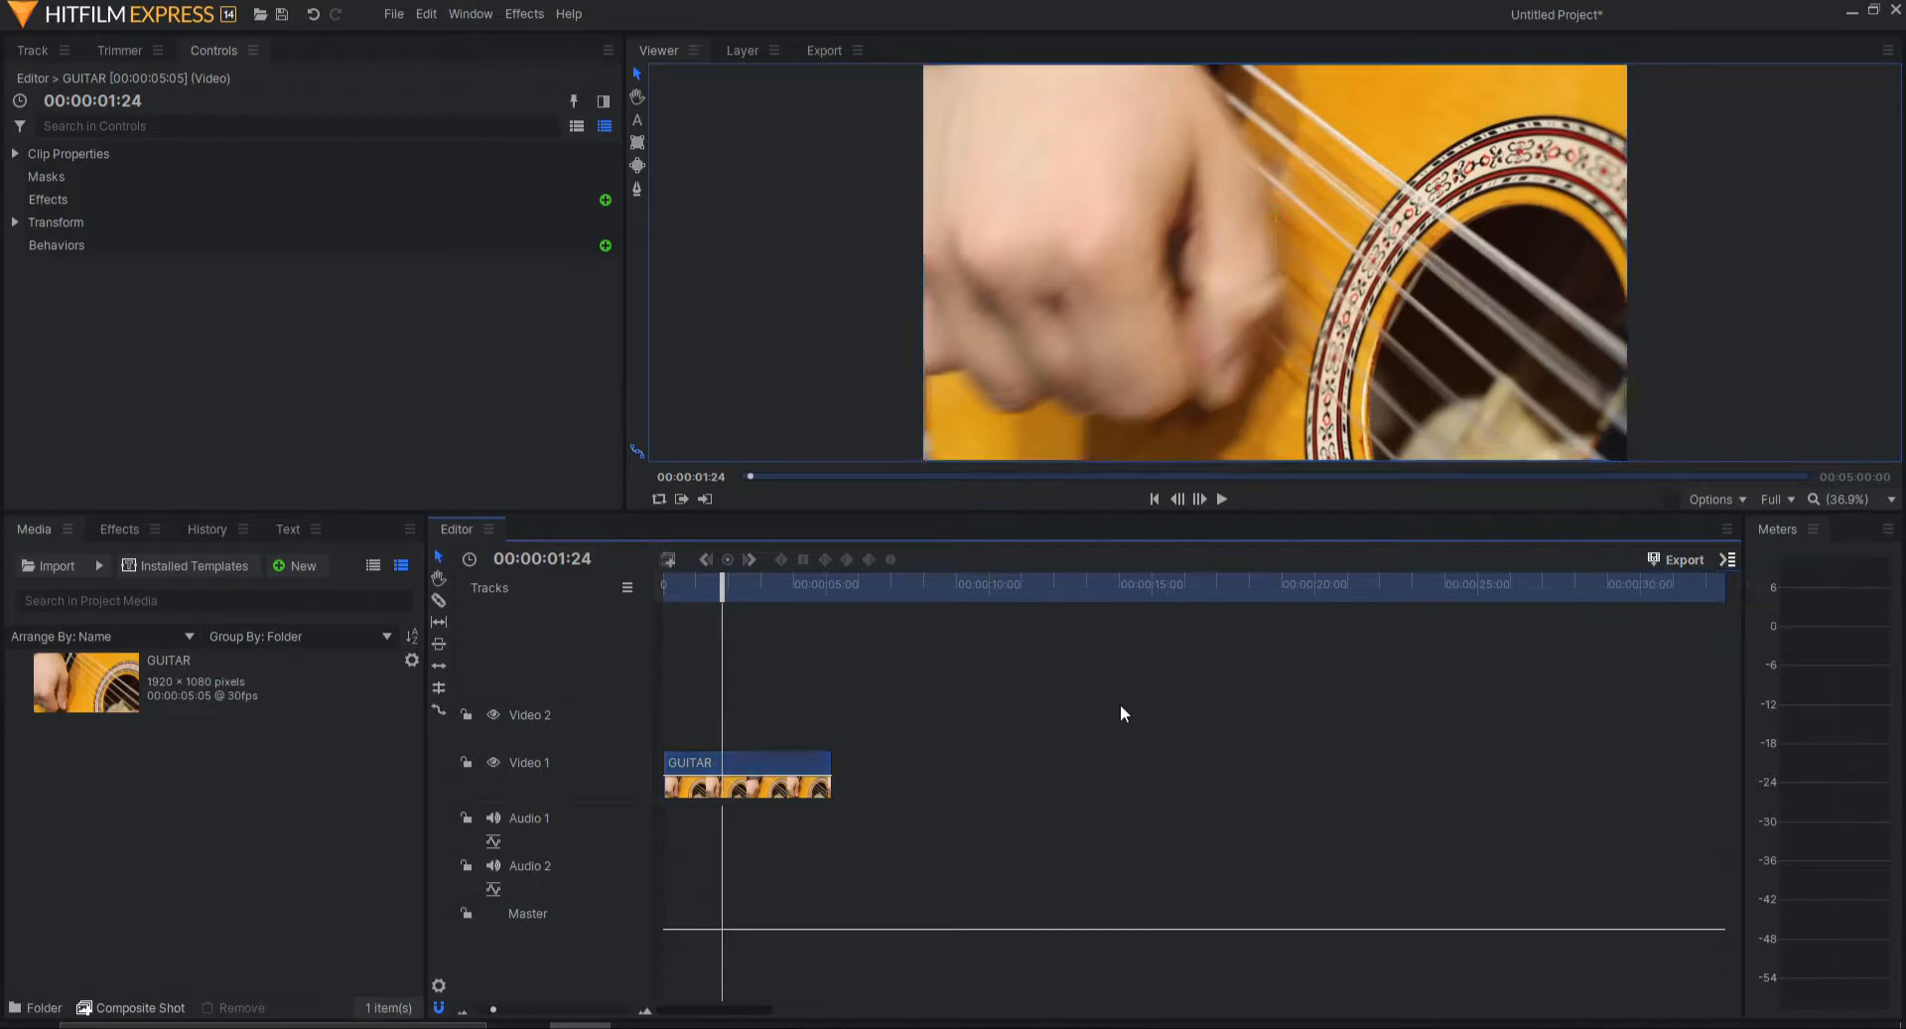